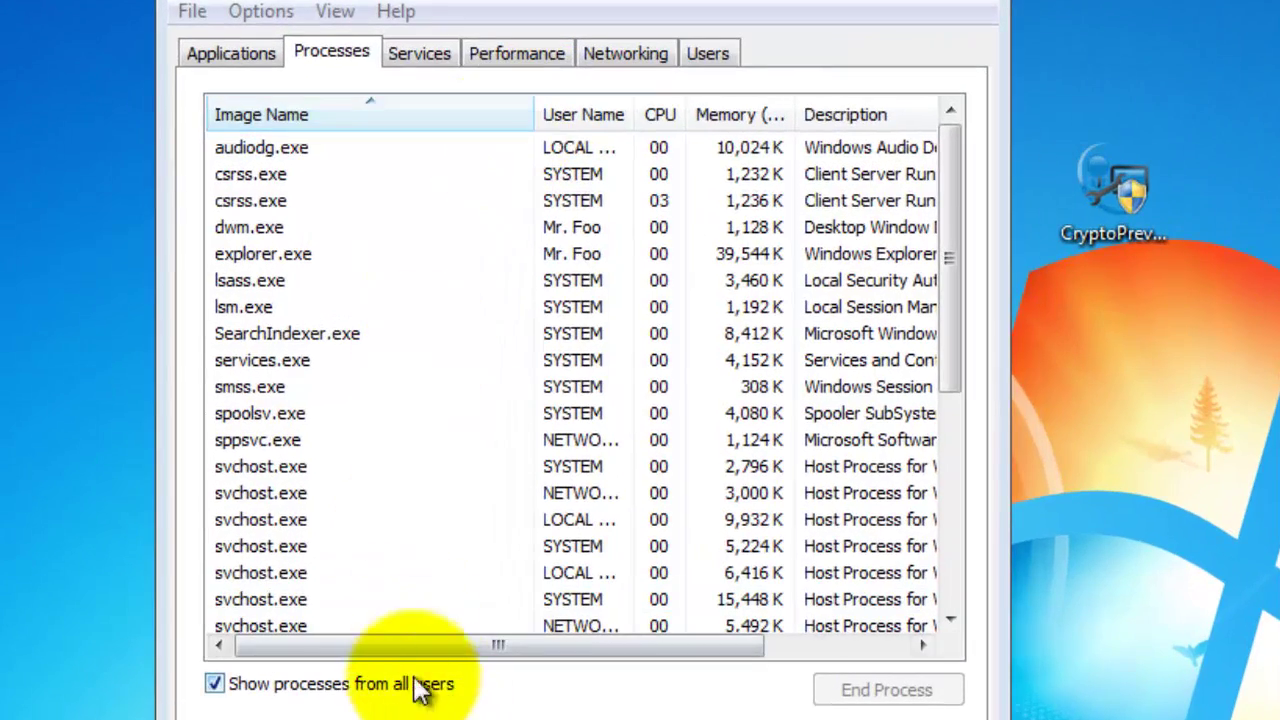
Step: Scroll through Task Manager's all-users process list to review the running processes
{"action": "left_click_drag", "start_coordinate": [940, 172], "coordinate": [951, 109]}
Step: Run CryptoPrevent as administrator, apply and test its protections, dismiss the success message, and close it
{"action": "left_click", "coordinate": [1080, 196]}
{"action": "double_click", "coordinate": [826, 109]}
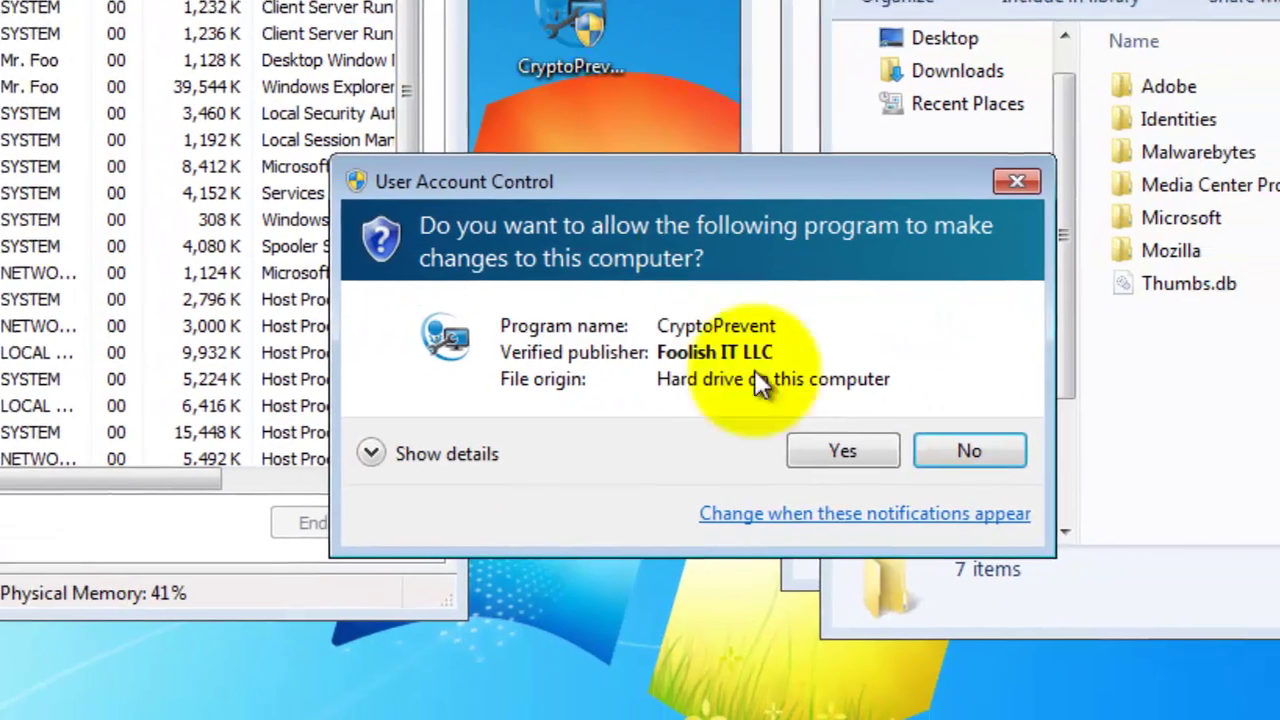
{"action": "left_click", "coordinate": [1110, 543]}
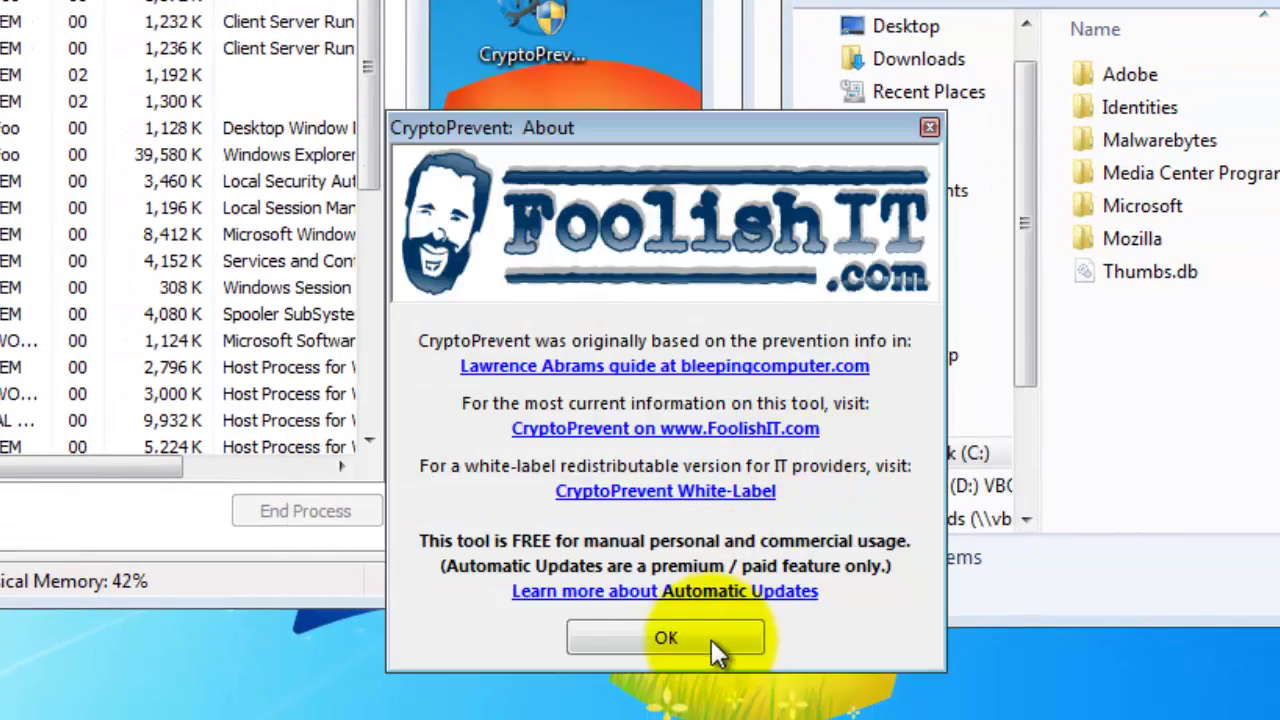
{"action": "left_click", "coordinate": [709, 637]}
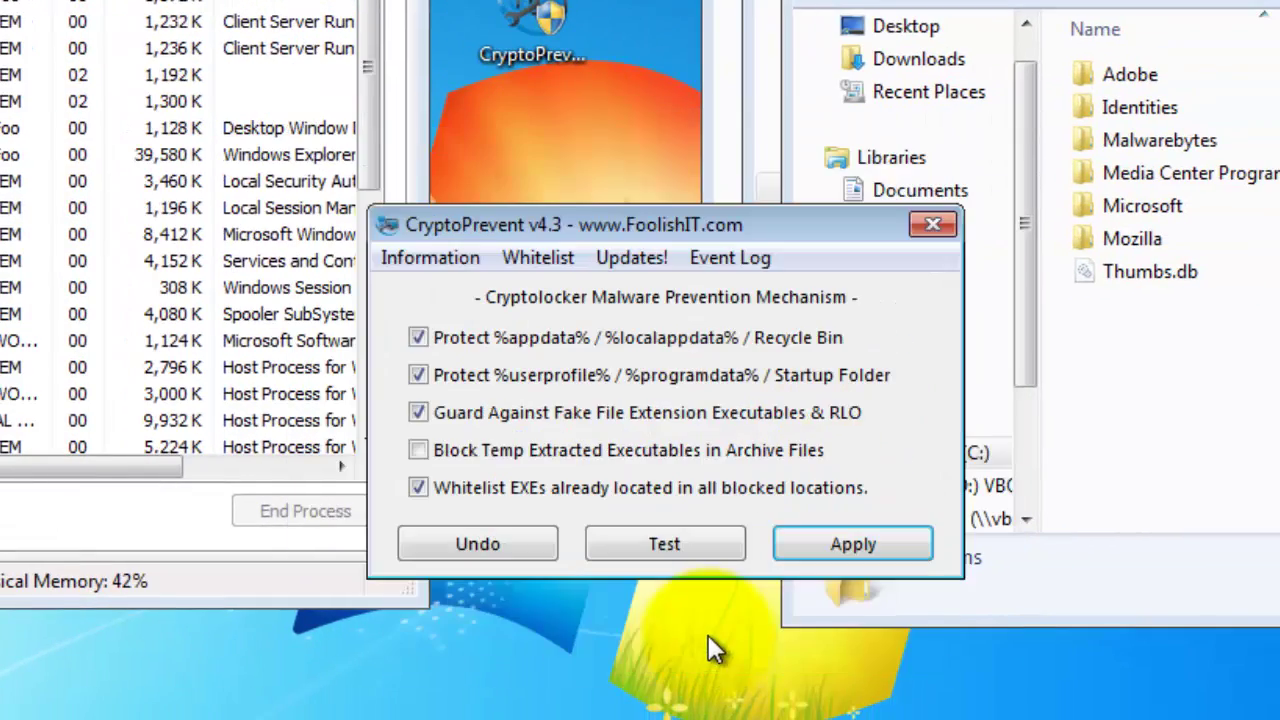
{"action": "left_click", "coordinate": [672, 543]}
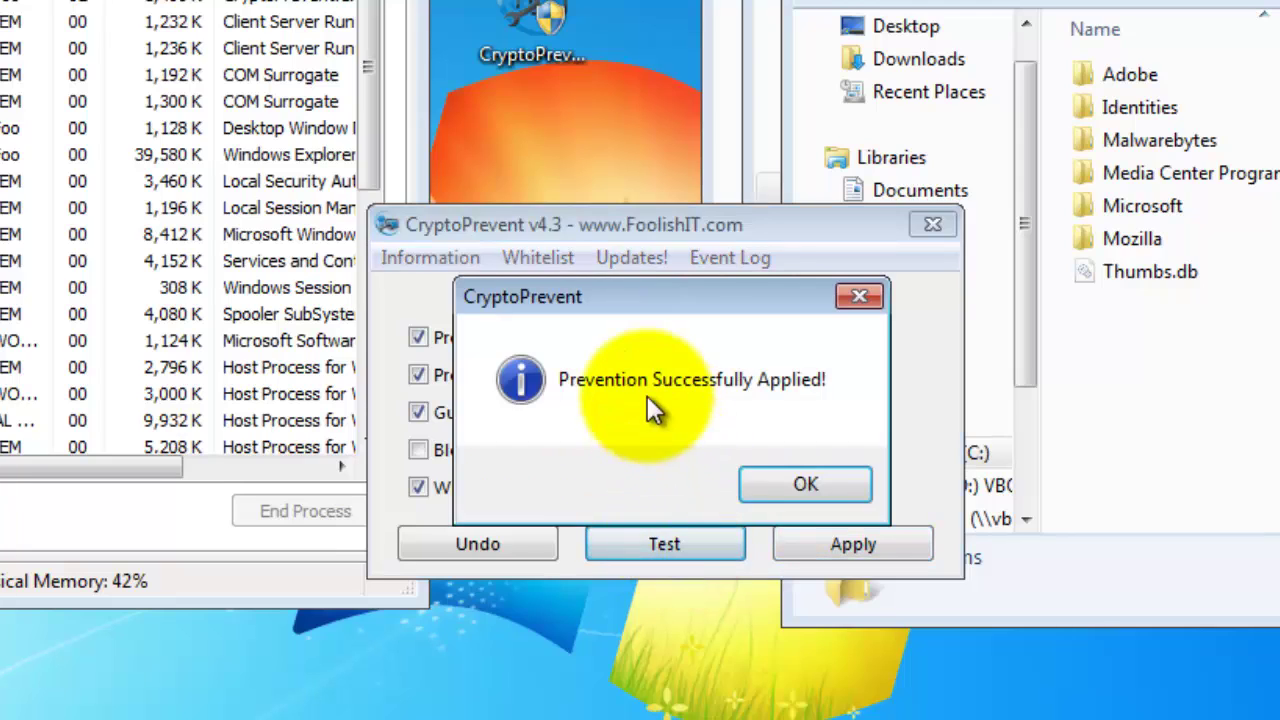
{"action": "left_click", "coordinate": [786, 483]}
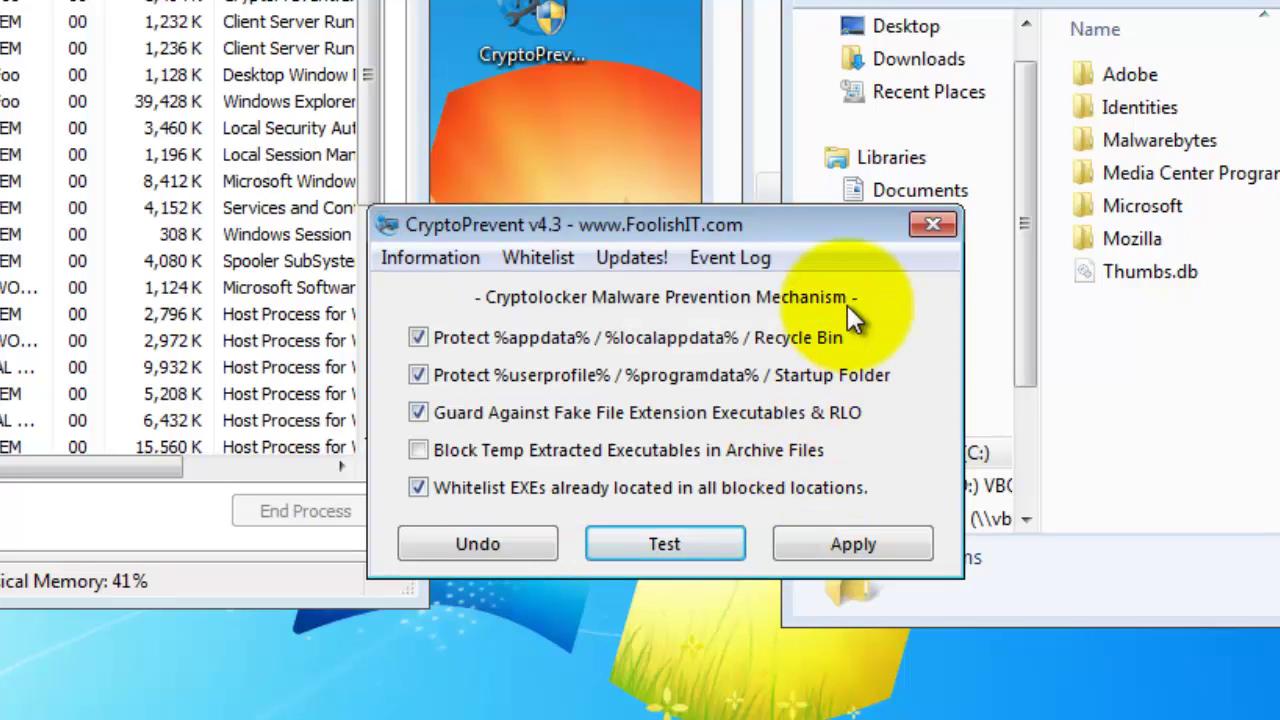
{"action": "left_click", "coordinate": [929, 228]}
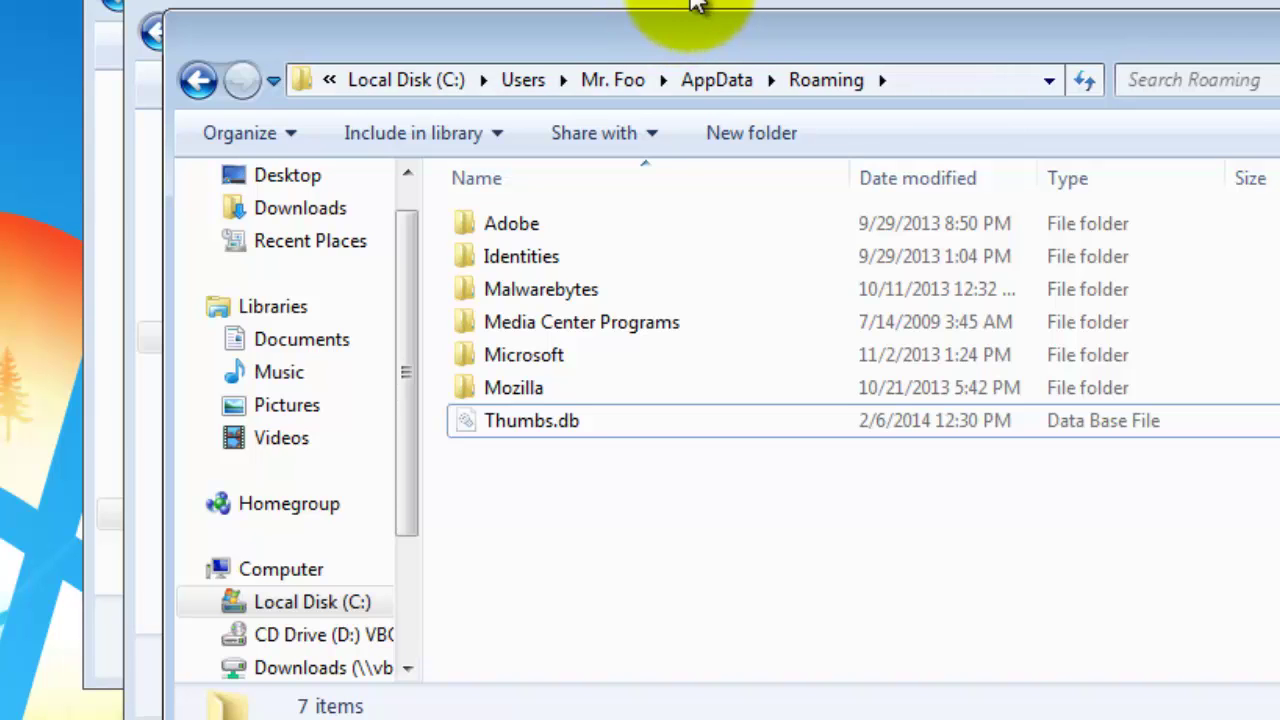
Step: Close the AppData\Roaming window to reveal the Documents library with My Document.rtf
{"action": "key", "text": "alt+F4"}
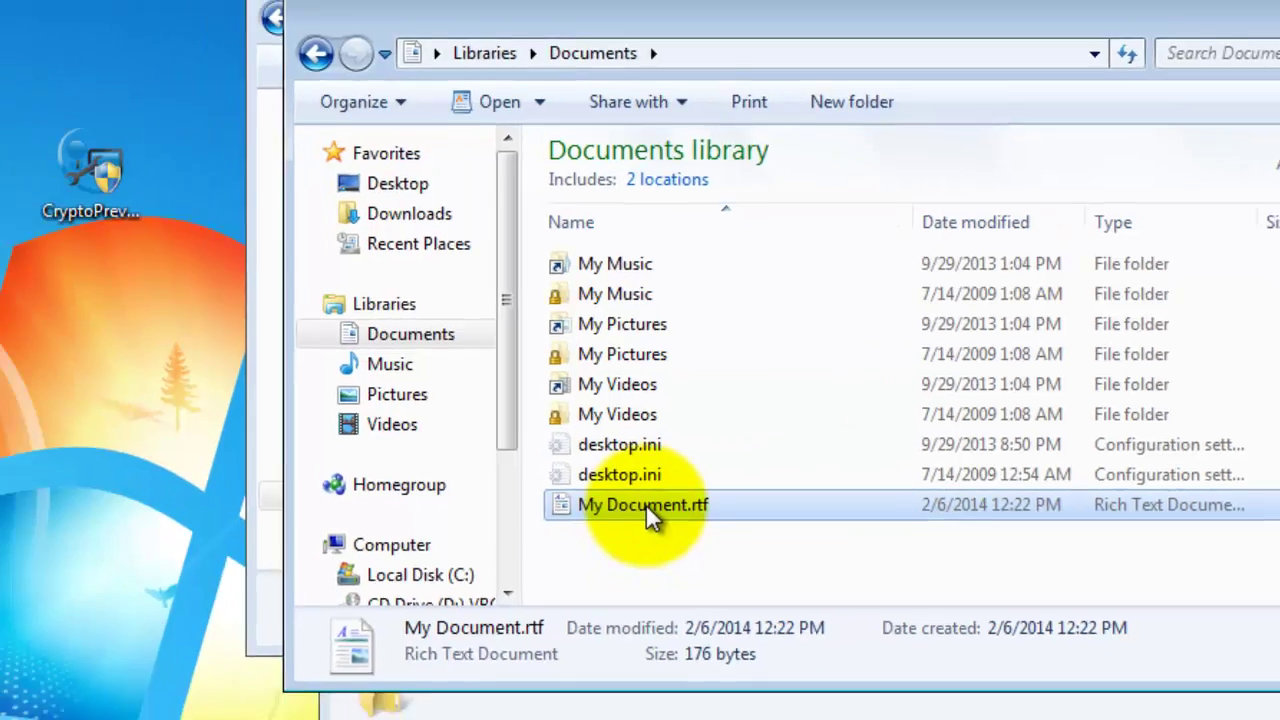
Step: Check that My Document.rtf reads 'important data!!!' in WordPad, close it, and move Documents aside
{"action": "double_click", "coordinate": [515, 523]}
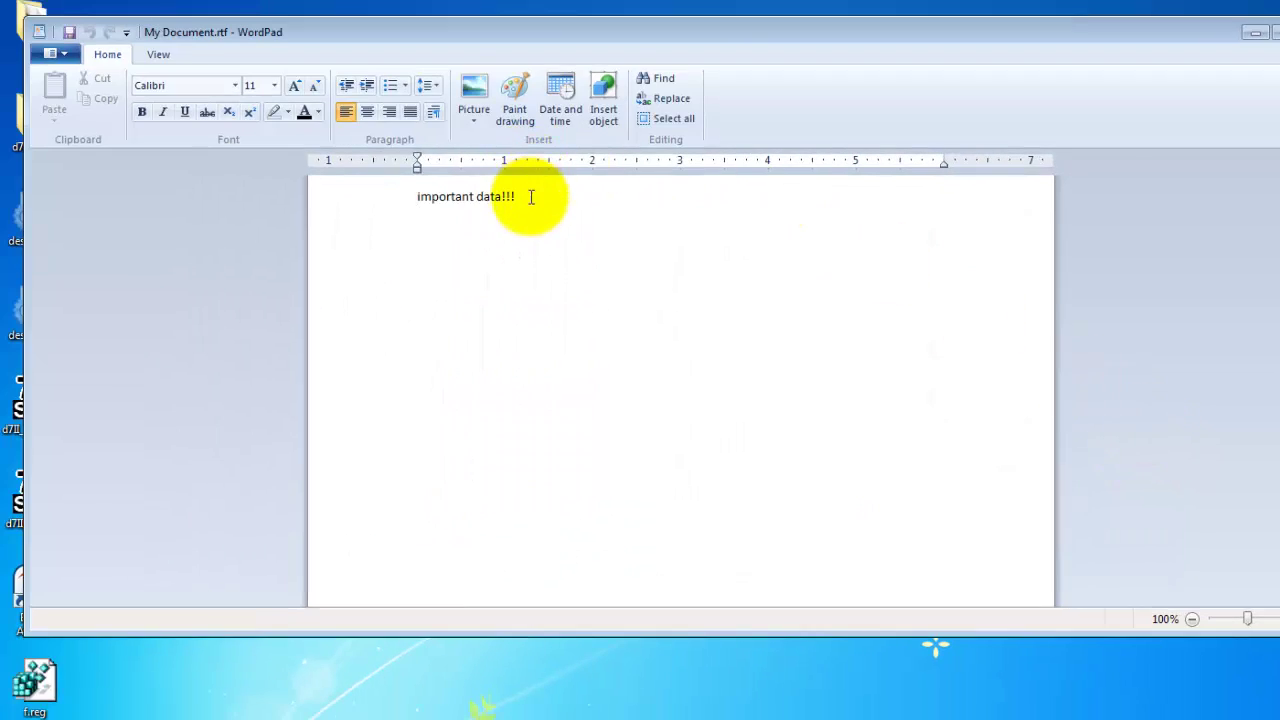
{"action": "left_click_drag", "start_coordinate": [528, 196], "coordinate": [395, 210]}
{"action": "left_click", "coordinate": [760, 229]}
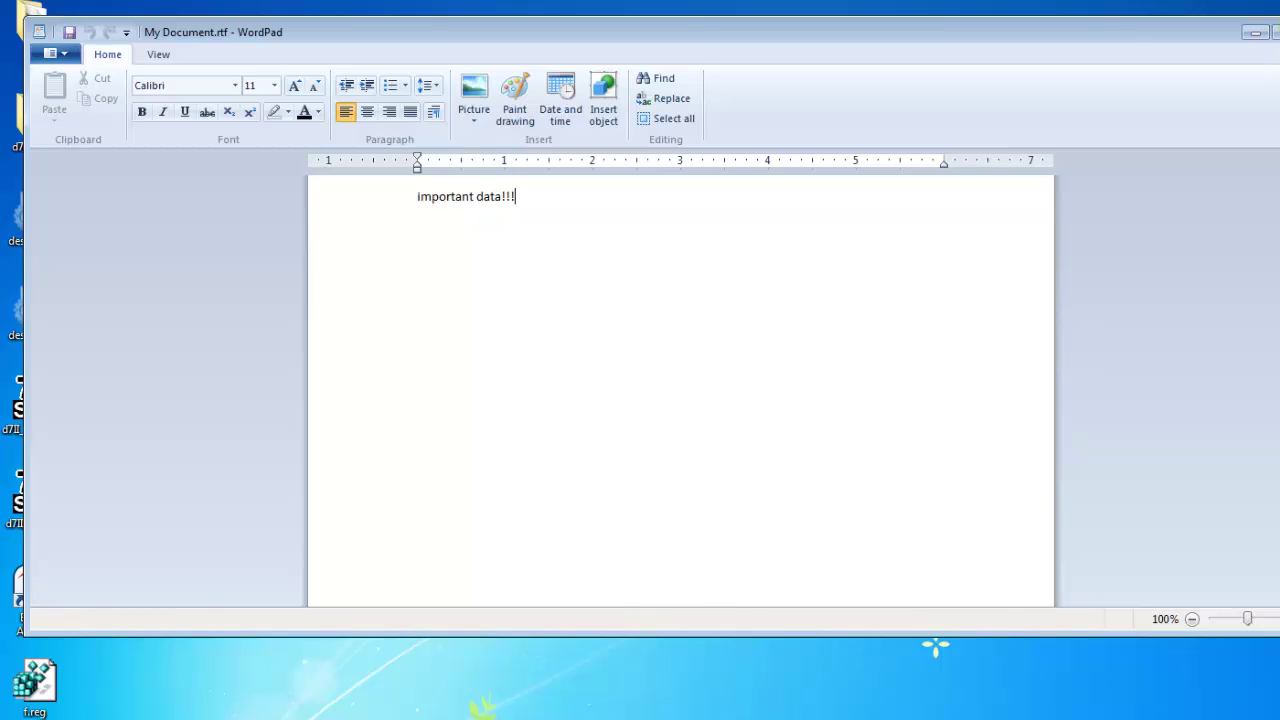
{"action": "key", "text": "alt+F4"}
{"action": "left_click_drag", "start_coordinate": [1156, 85], "coordinate": [1180, 107]}
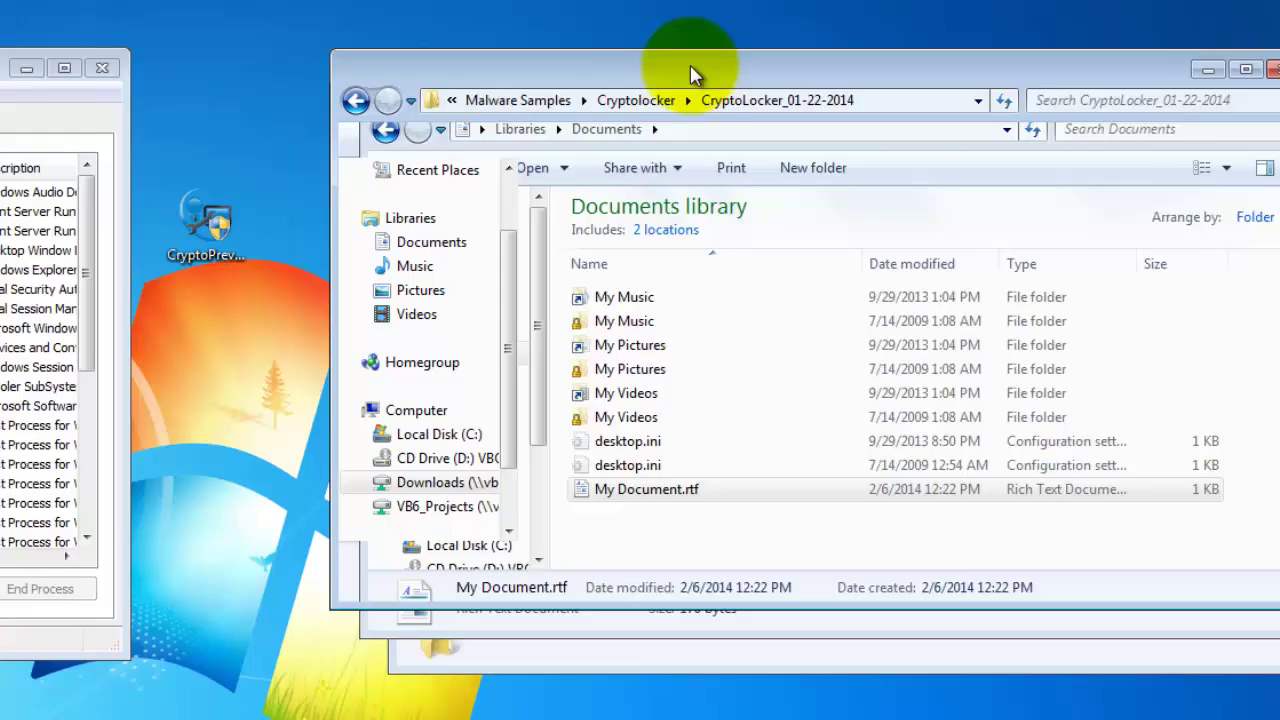
Step: Bring the CryptoLocker_01-22-2014 folder holding 1002.exe and 1003.exe to the front
{"action": "left_click", "coordinate": [1184, 90]}
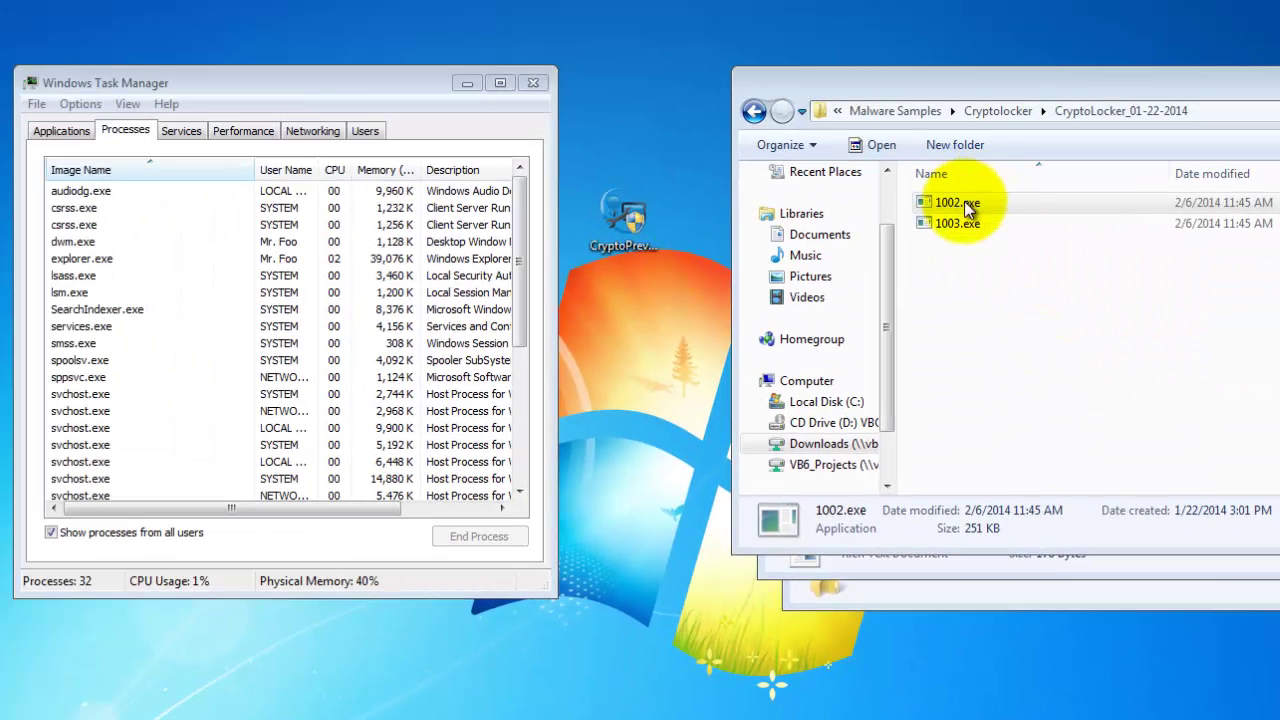
Step: Copy 1002.exe onto the desktop and run it as administrator, triggering the CryptoLocker ransom screen
{"action": "left_click_drag", "start_coordinate": [956, 202], "coordinate": [624, 419]}
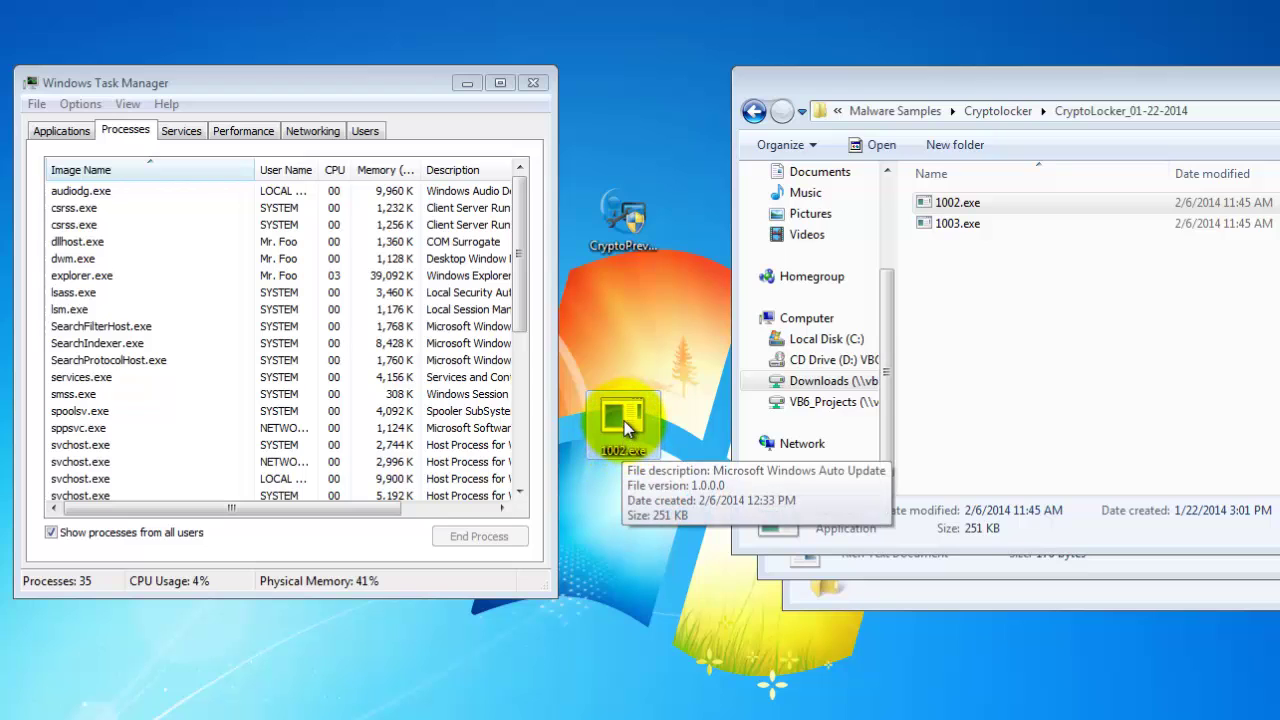
{"action": "right_click", "coordinate": [624, 421]}
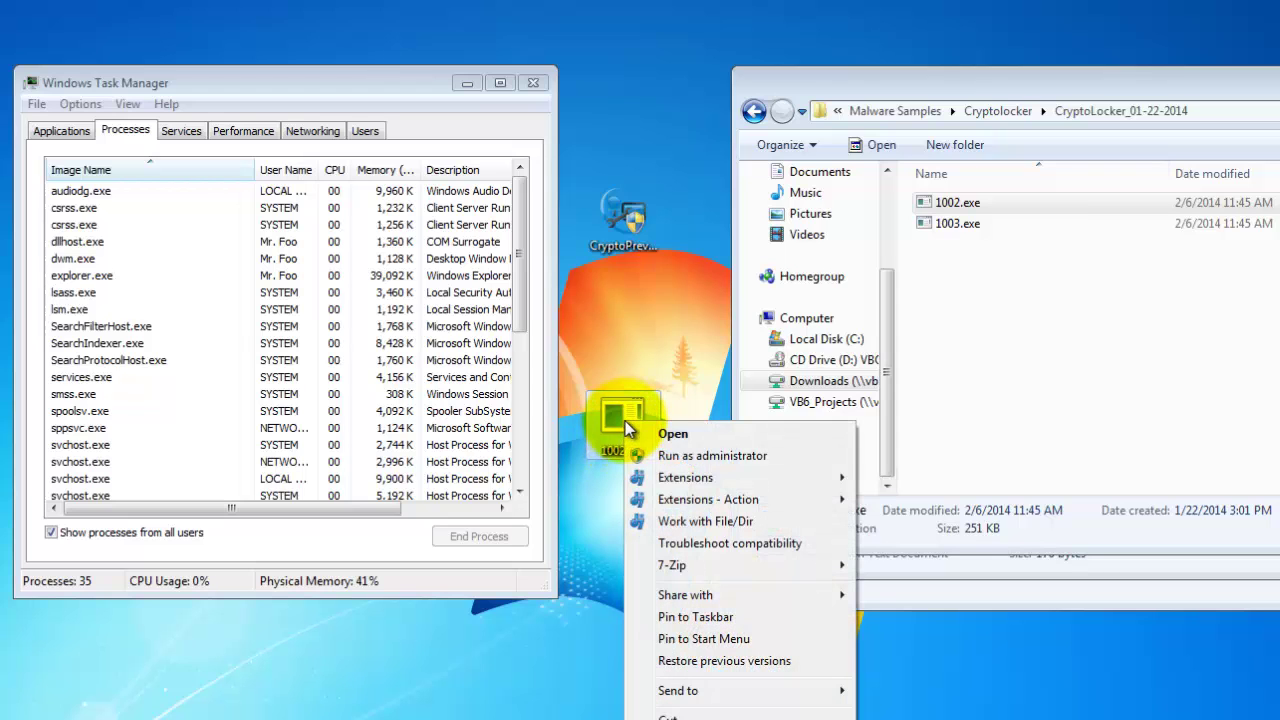
{"action": "left_click", "coordinate": [677, 455]}
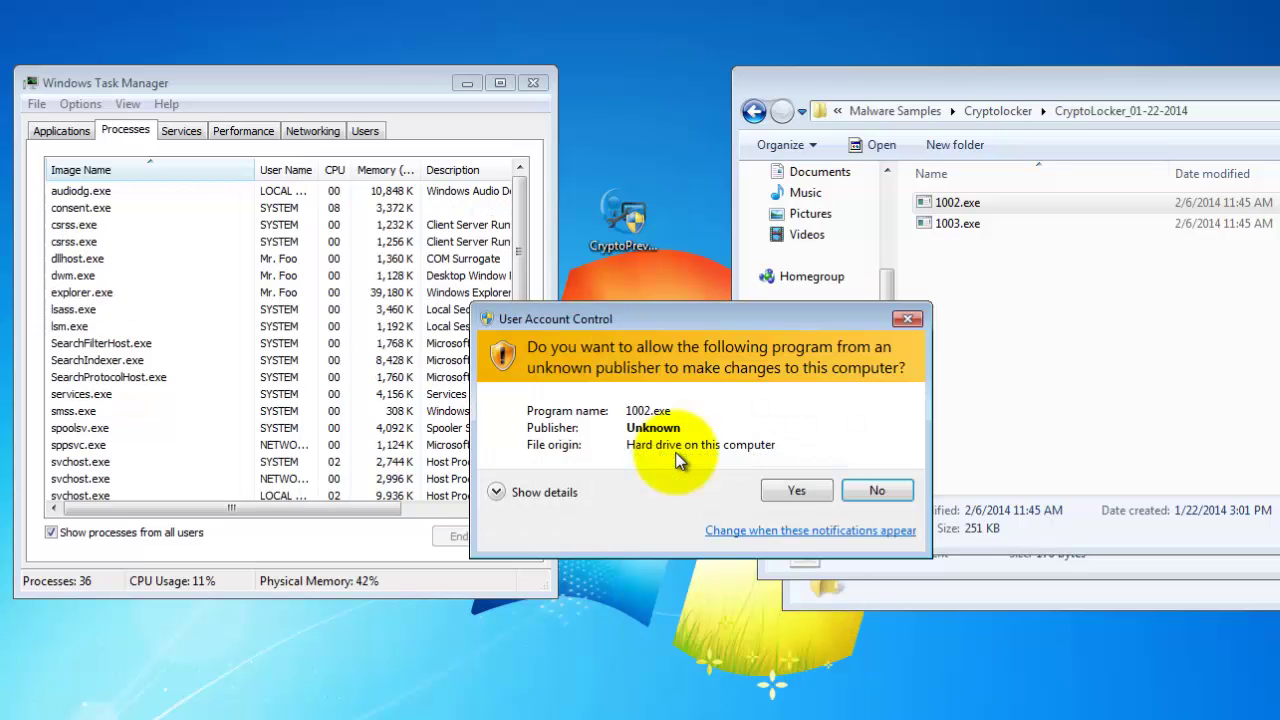
{"action": "left_click", "coordinate": [796, 491]}
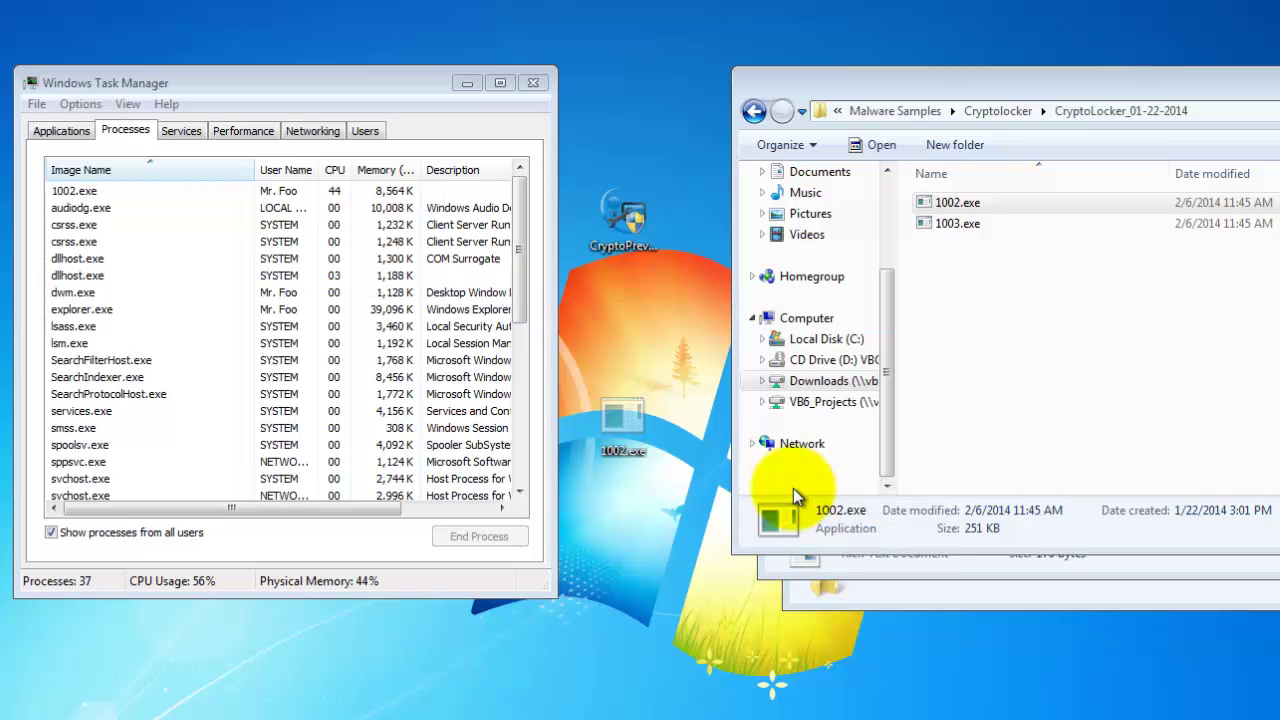
{"action": "left_click", "coordinate": [132, 190]}
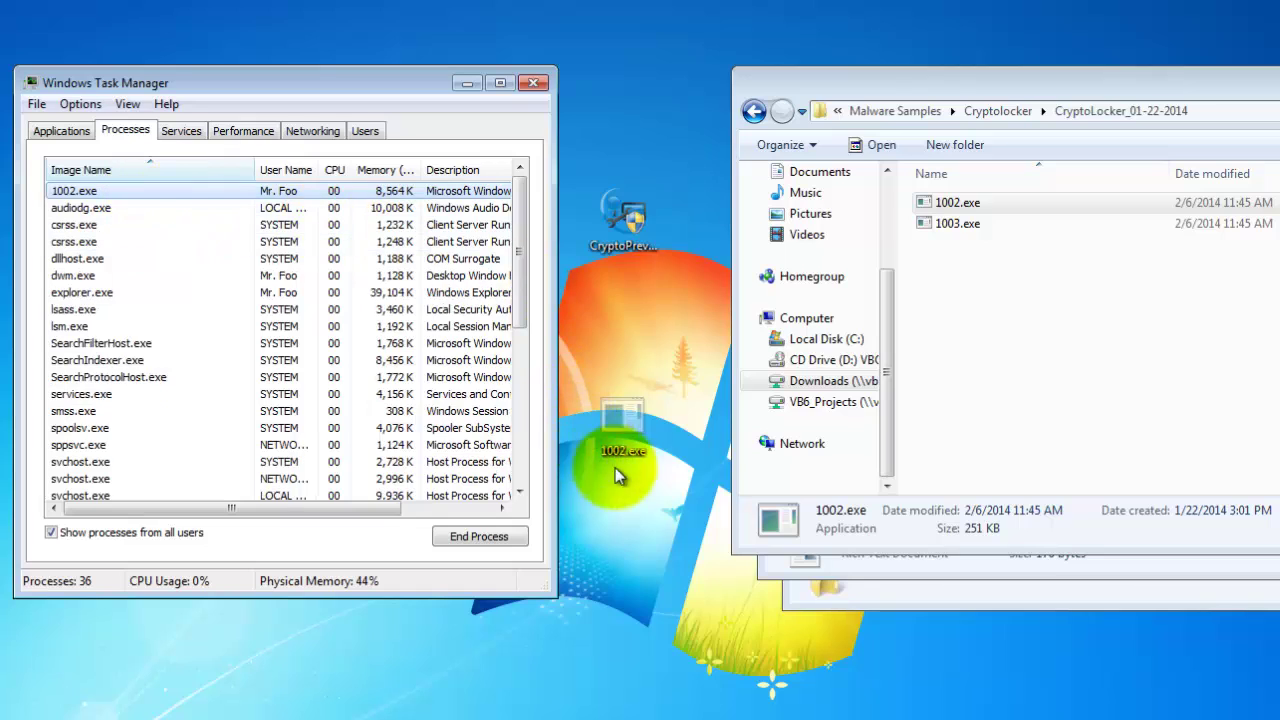
{"action": "left_click_drag", "start_coordinate": [666, 486], "coordinate": [622, 395]}
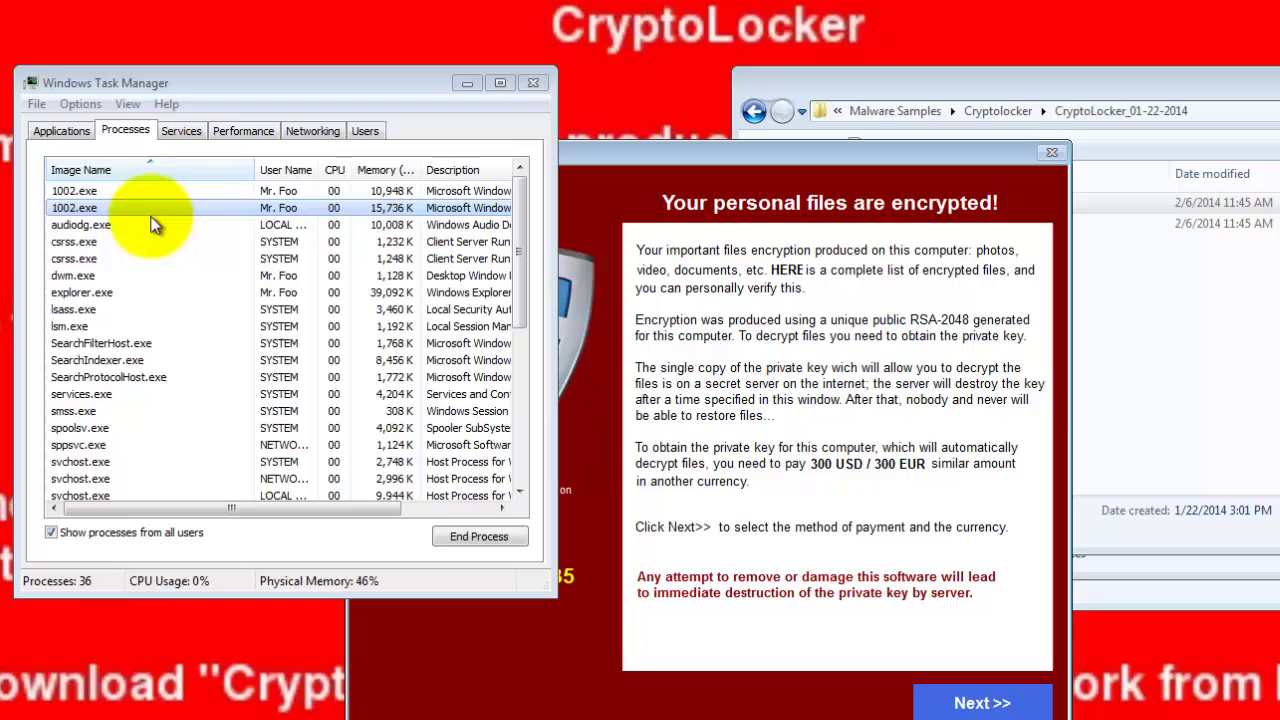
Step: View the ransom notice, then show Roaming with the new FE236AB326.bmp, .exe and .img files
{"action": "left_click", "coordinate": [725, 157]}
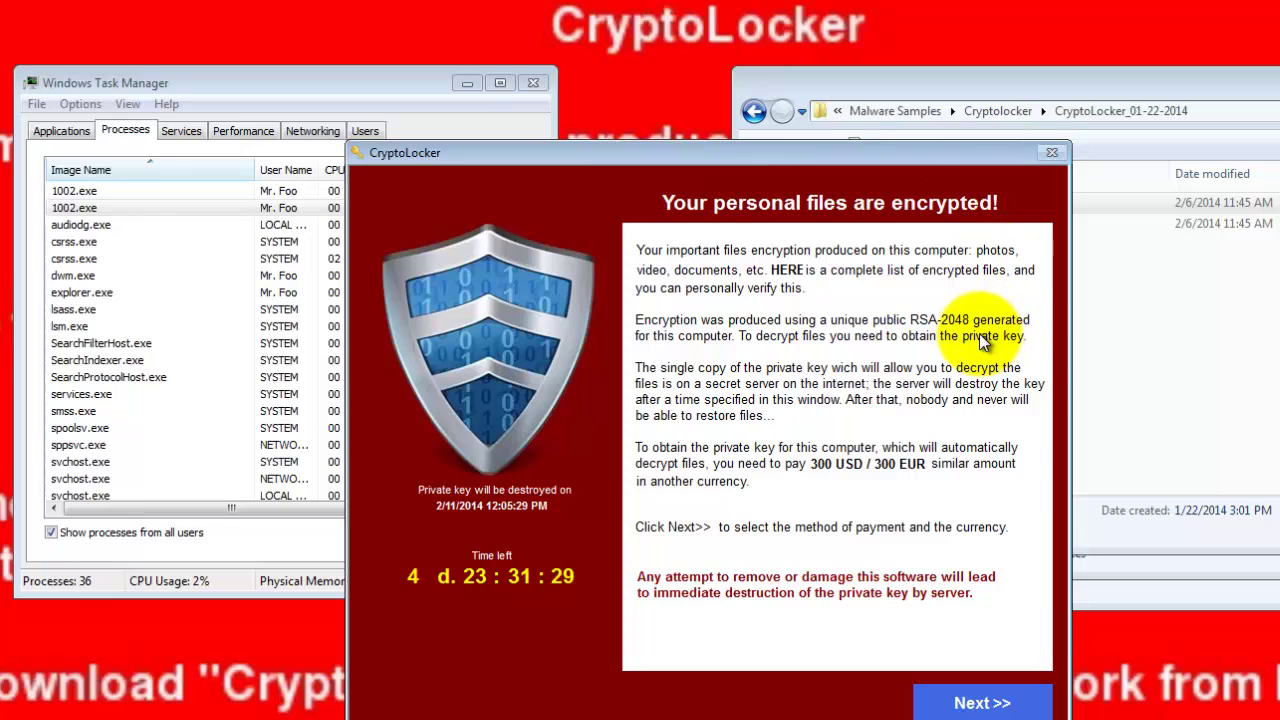
{"action": "left_click", "coordinate": [1158, 590]}
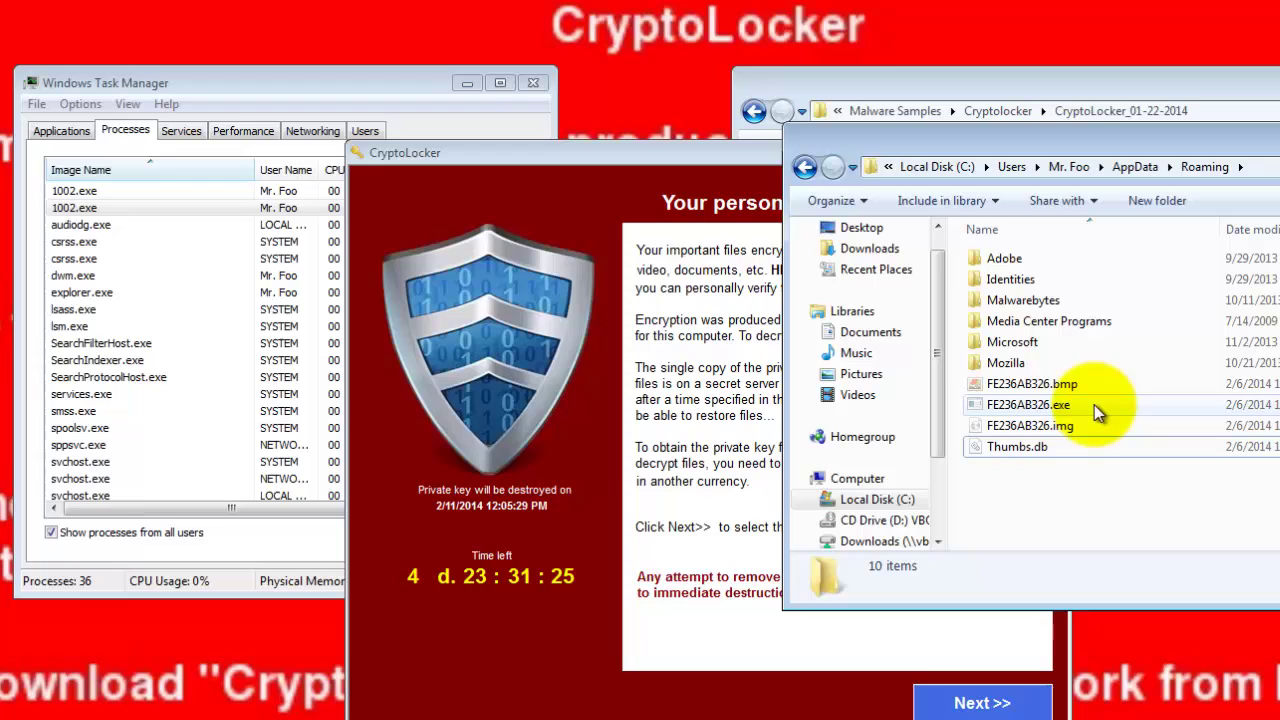
Step: Inspect the planted FE236AB326.bmp file and preview the ransom bitmap, leaving its name unchanged
{"action": "left_click", "coordinate": [1072, 386]}
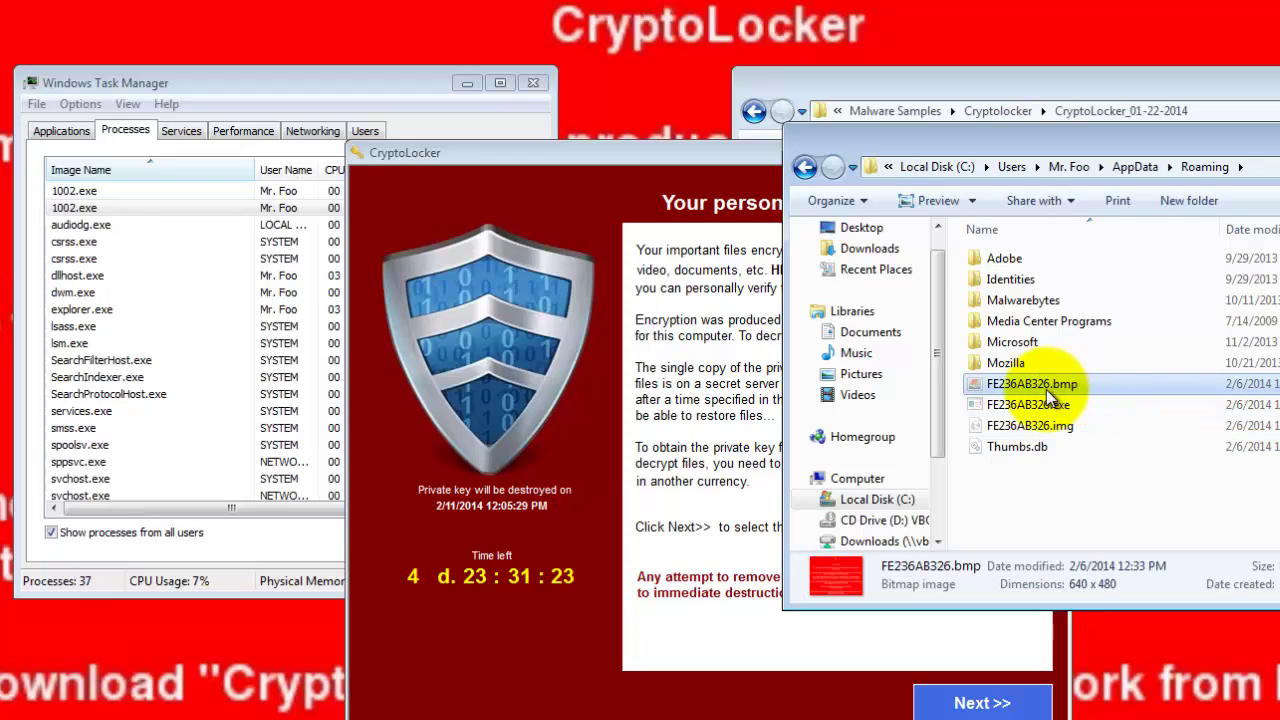
{"action": "left_click", "coordinate": [1041, 383]}
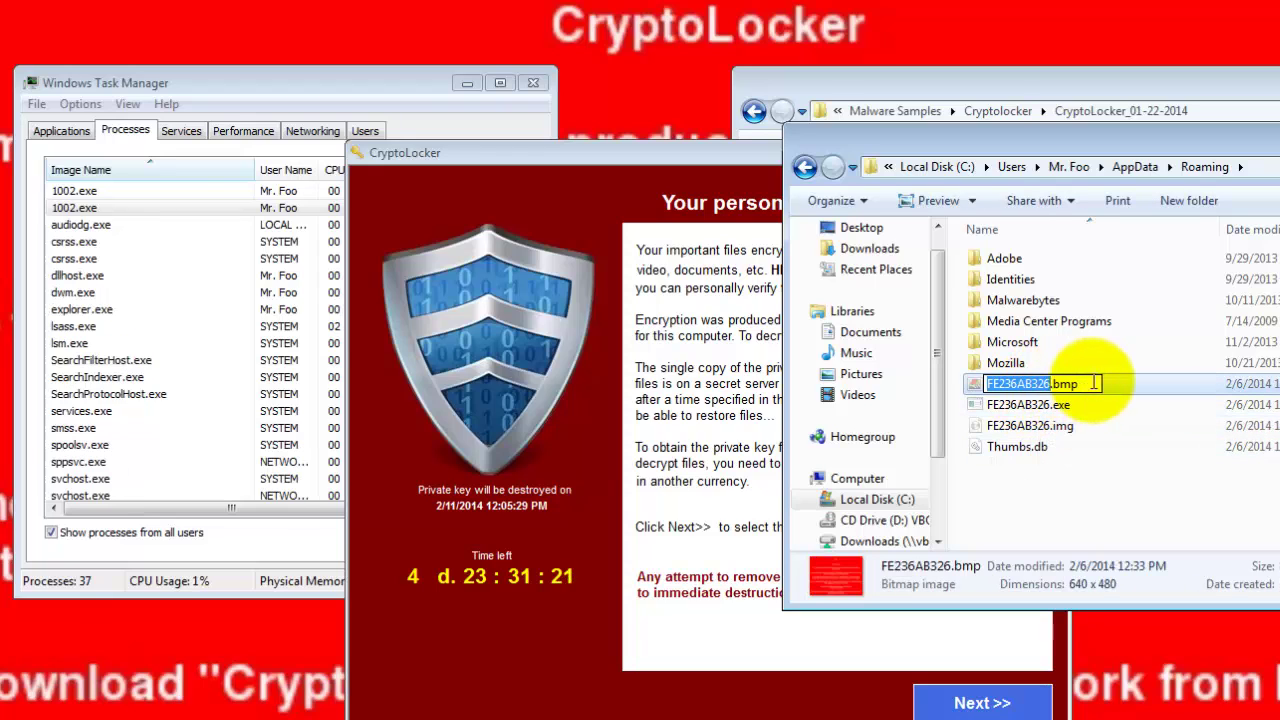
{"action": "left_click", "coordinate": [1076, 383]}
{"action": "right_click", "coordinate": [1074, 386]}
{"action": "left_click", "coordinate": [1024, 383]}
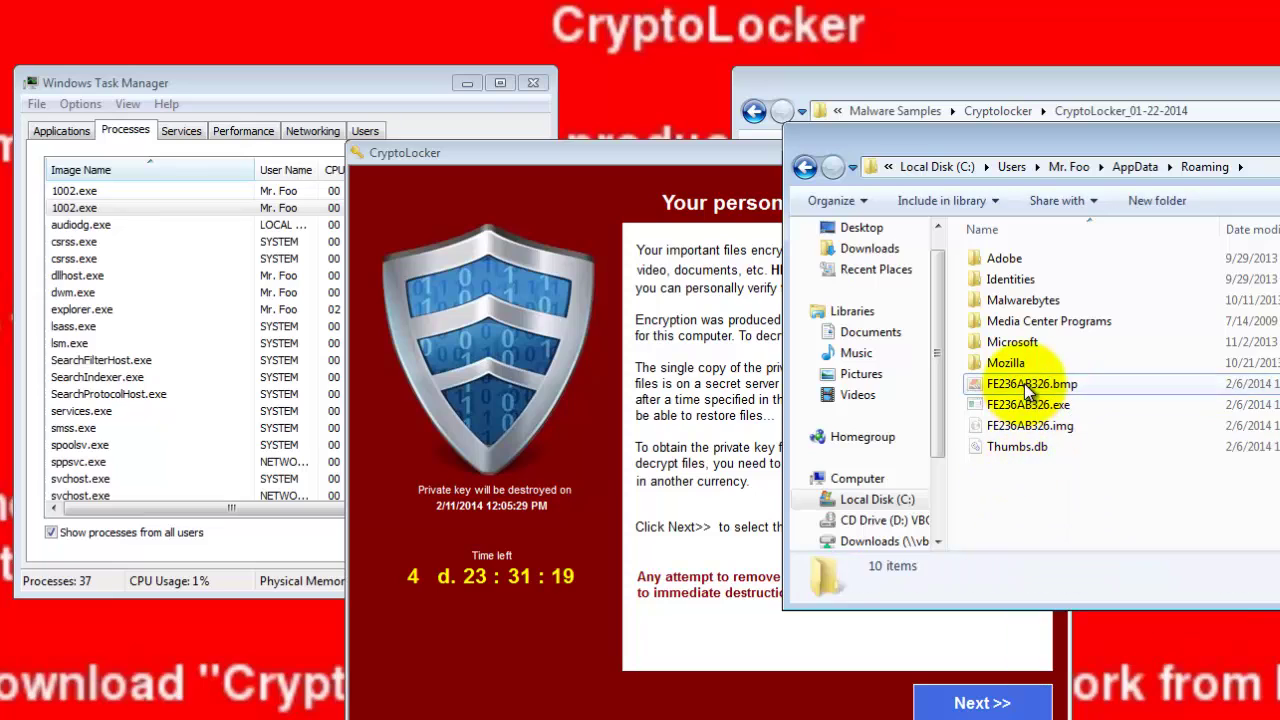
{"action": "right_click", "coordinate": [1024, 383]}
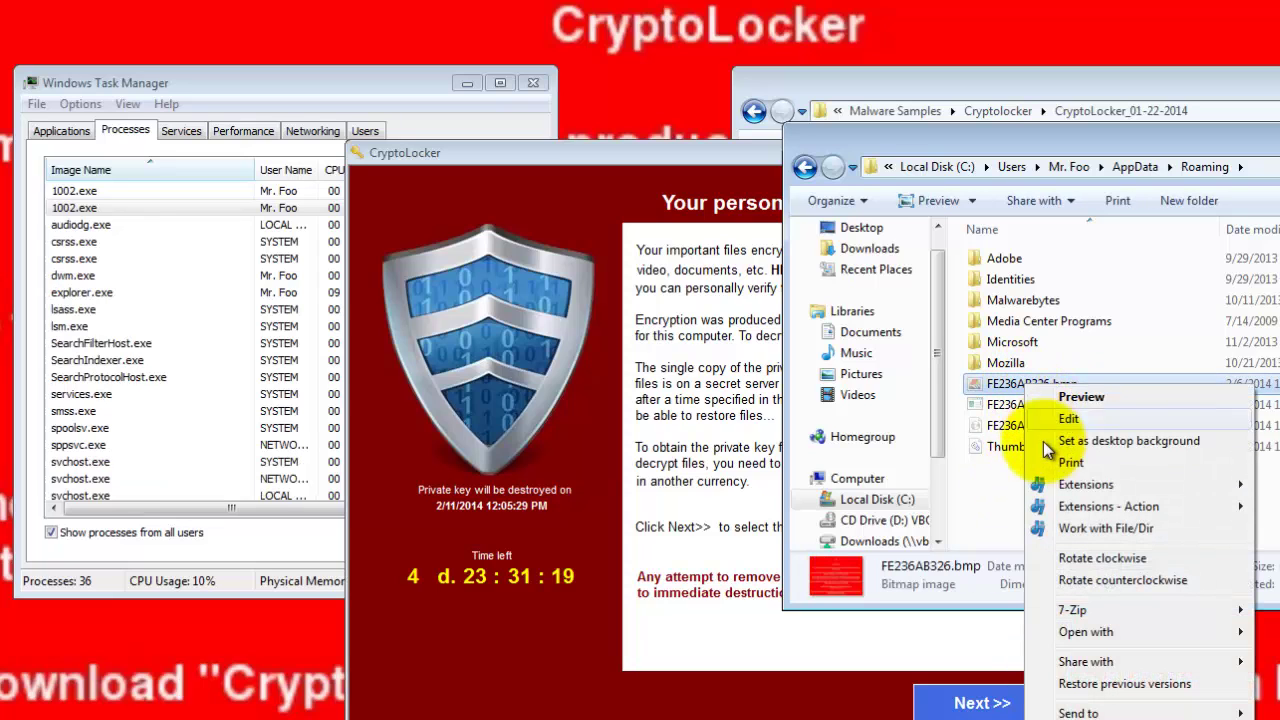
{"action": "left_click", "coordinate": [1078, 396]}
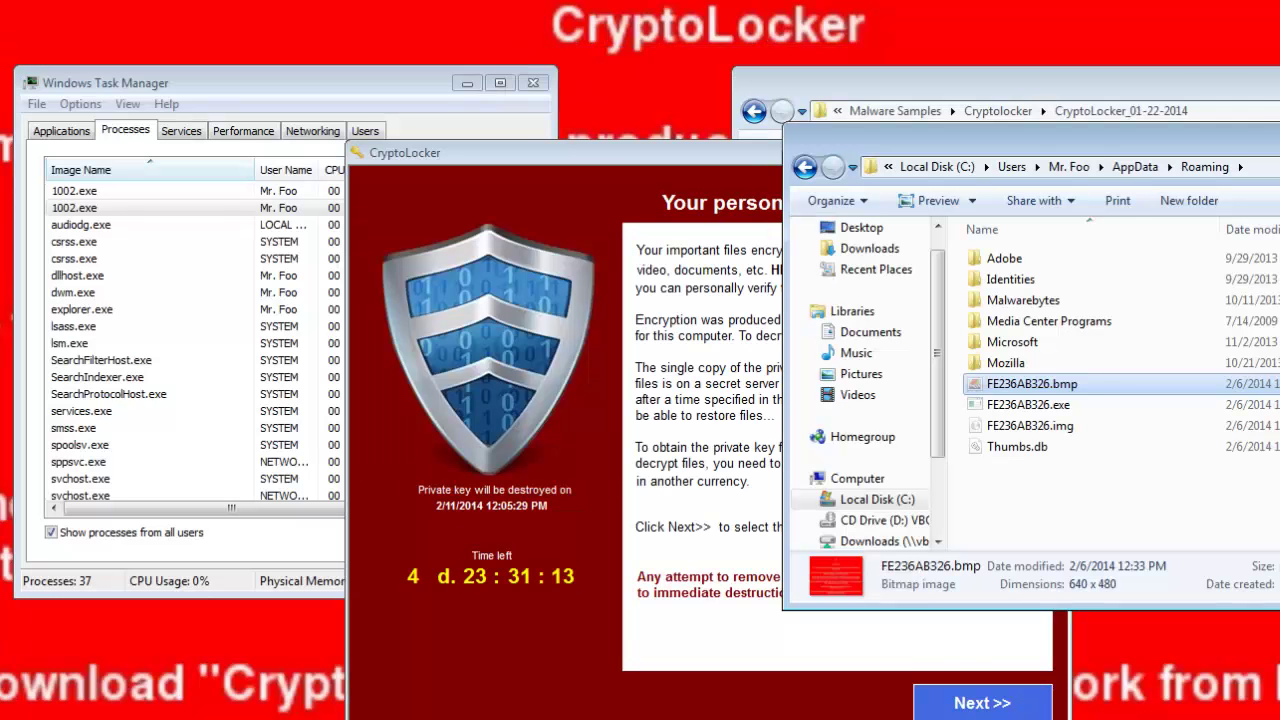
Step: Inspect the planted FE236AB326.exe and FE236AB326.img files, then close Task Manager
{"action": "left_click", "coordinate": [1066, 404]}
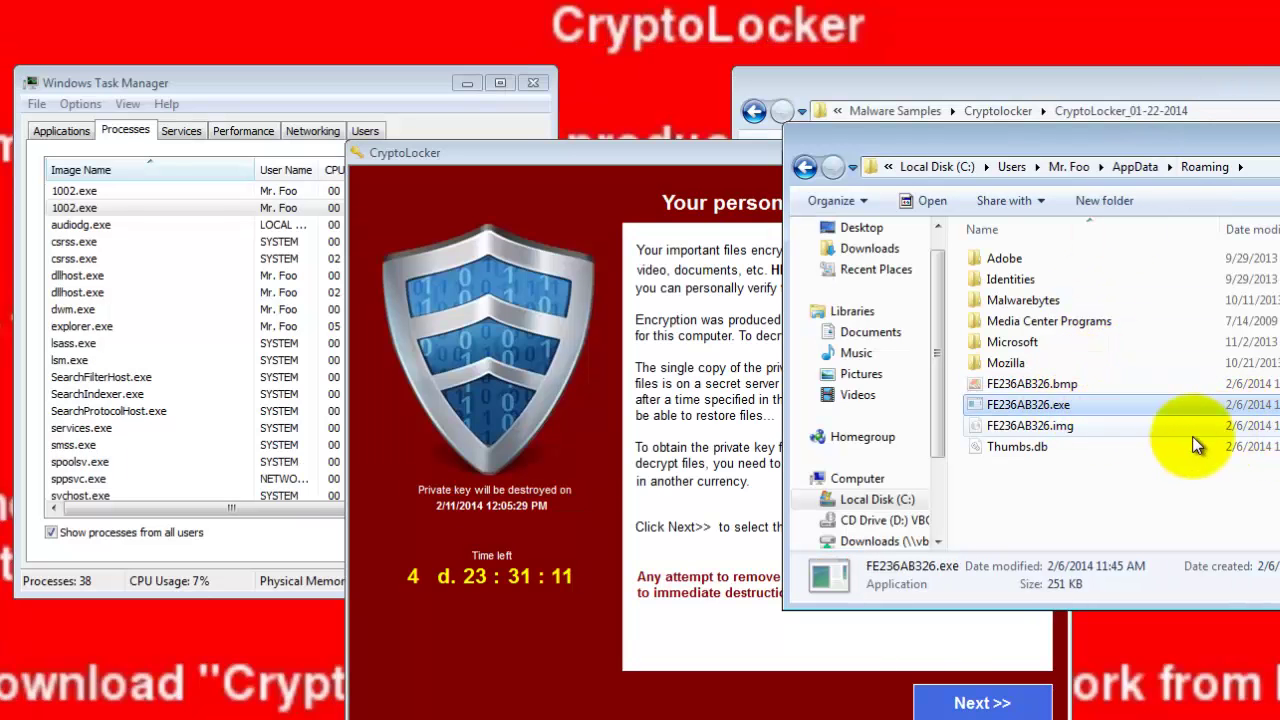
{"action": "left_click", "coordinate": [1070, 428]}
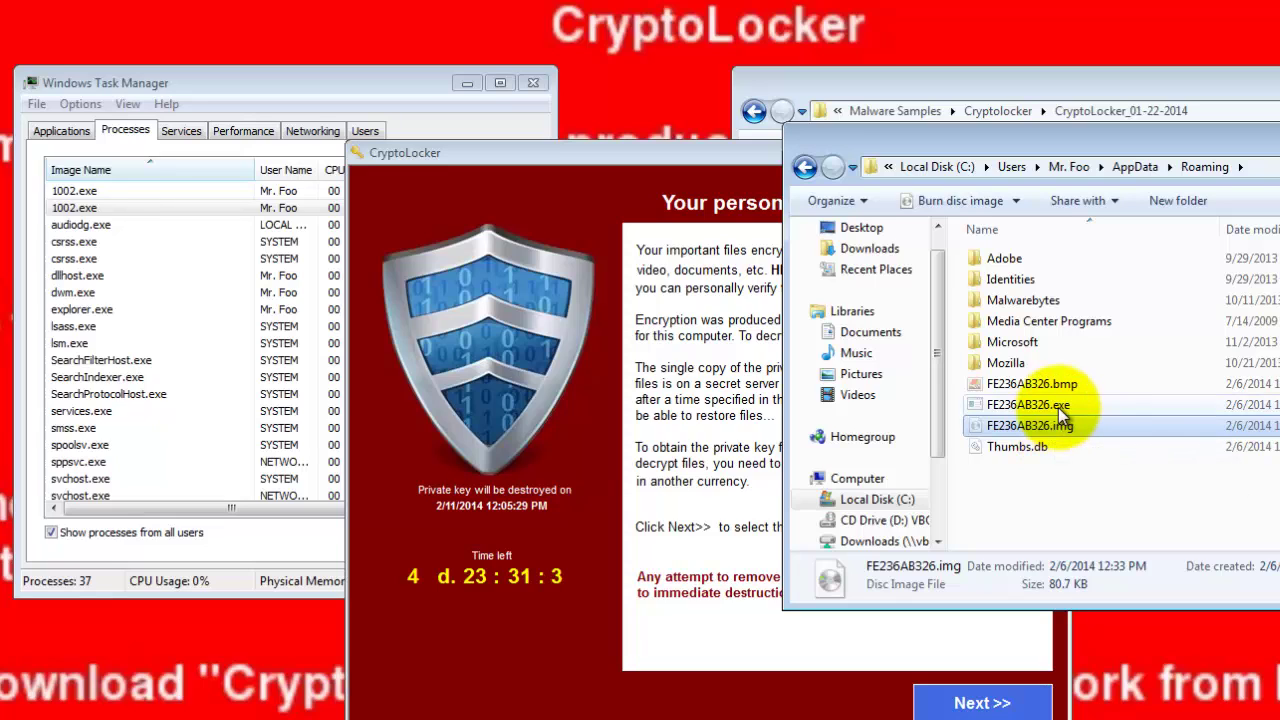
{"action": "left_click", "coordinate": [1031, 468]}
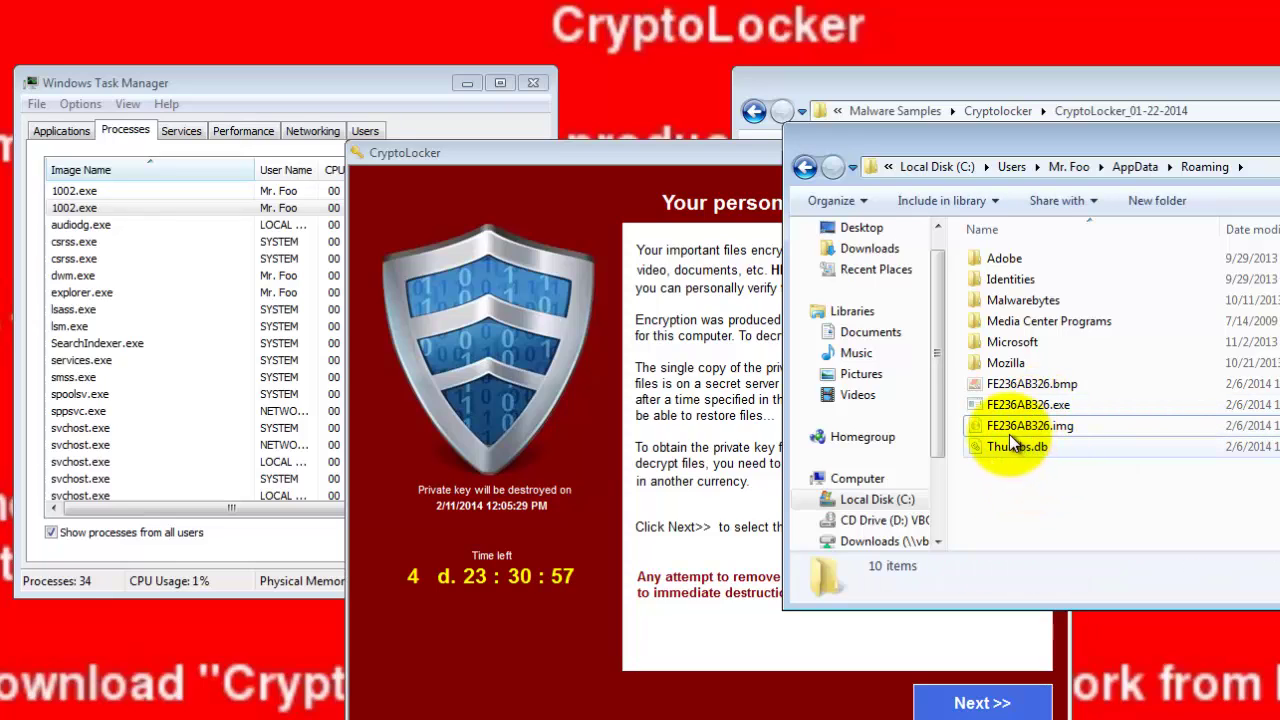
{"action": "left_click", "coordinate": [751, 154]}
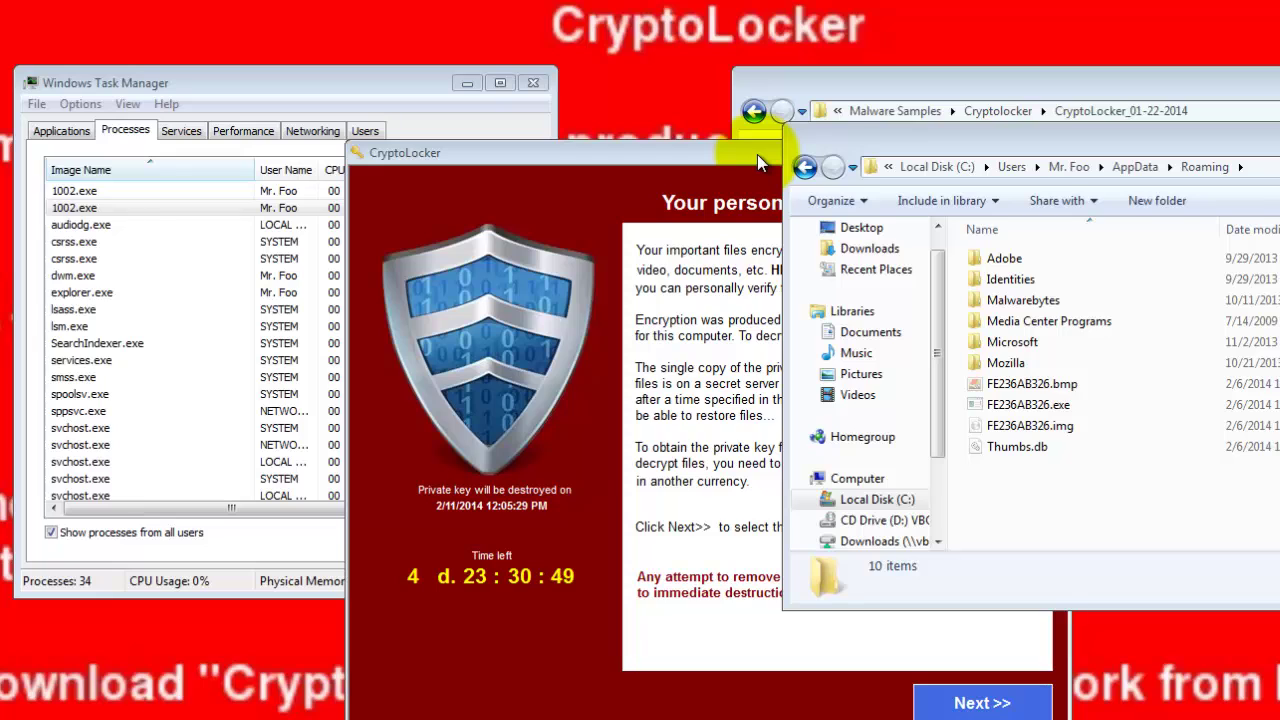
{"action": "left_click", "coordinate": [1008, 410]}
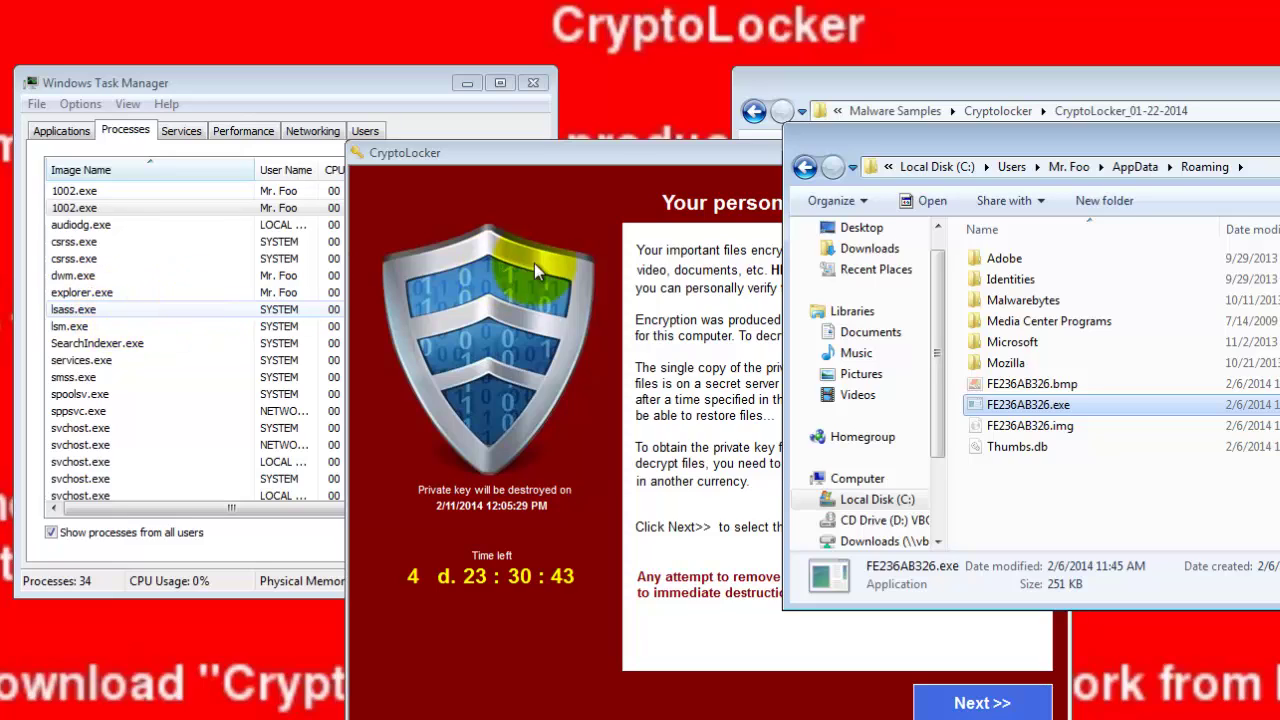
{"action": "left_click", "coordinate": [534, 79]}
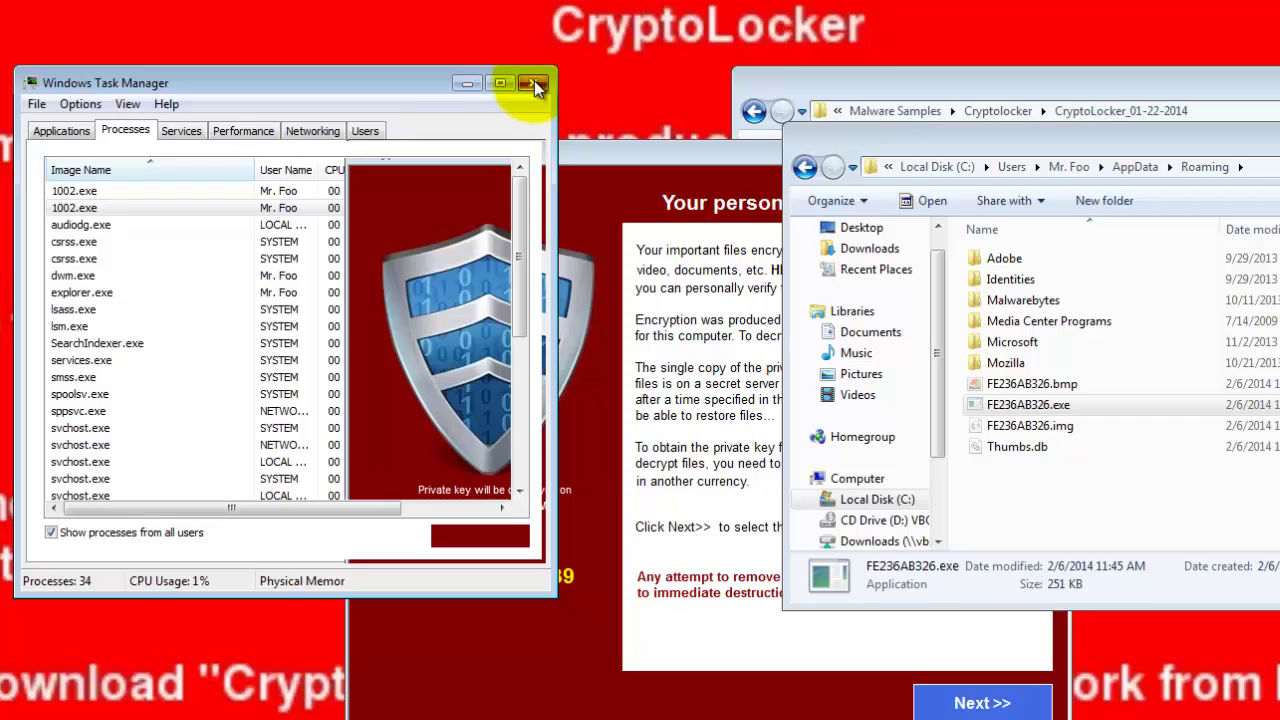
{"action": "left_click", "coordinate": [534, 80]}
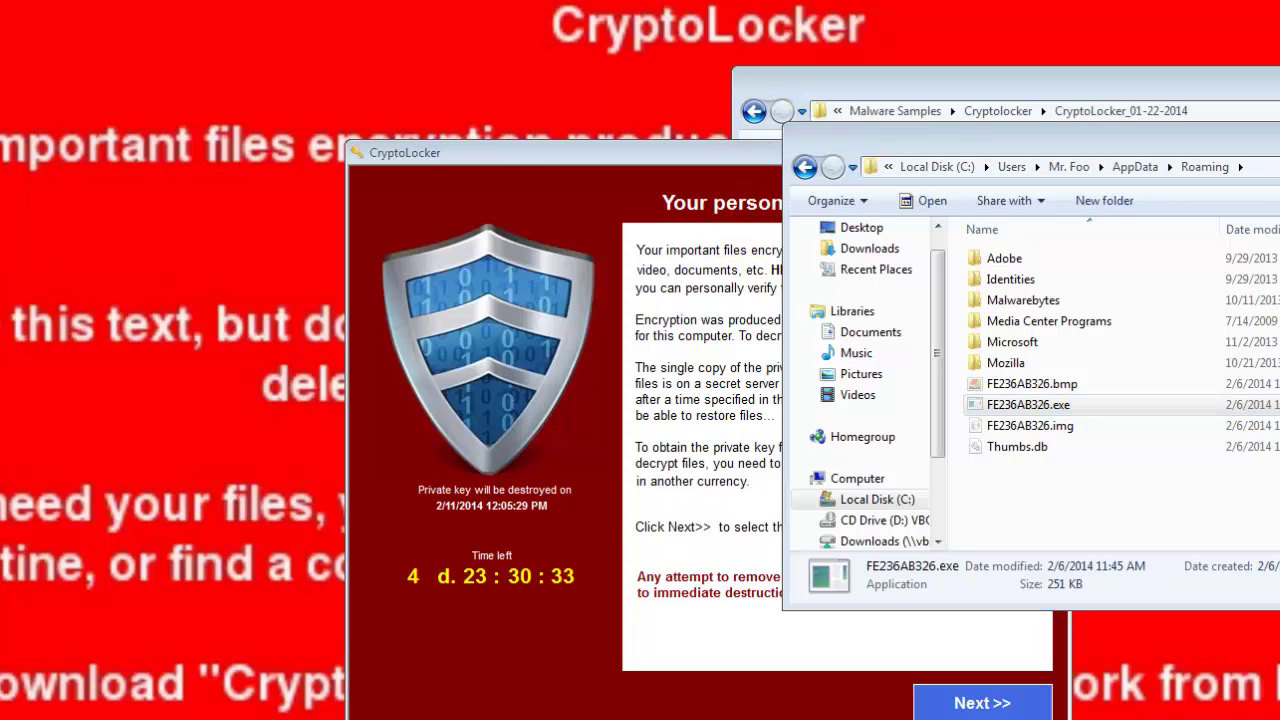
Step: Open My Document.rtf in WordPad, confirm 'important data!!!' is unencrypted, and close it
{"action": "double_click", "coordinate": [1030, 449]}
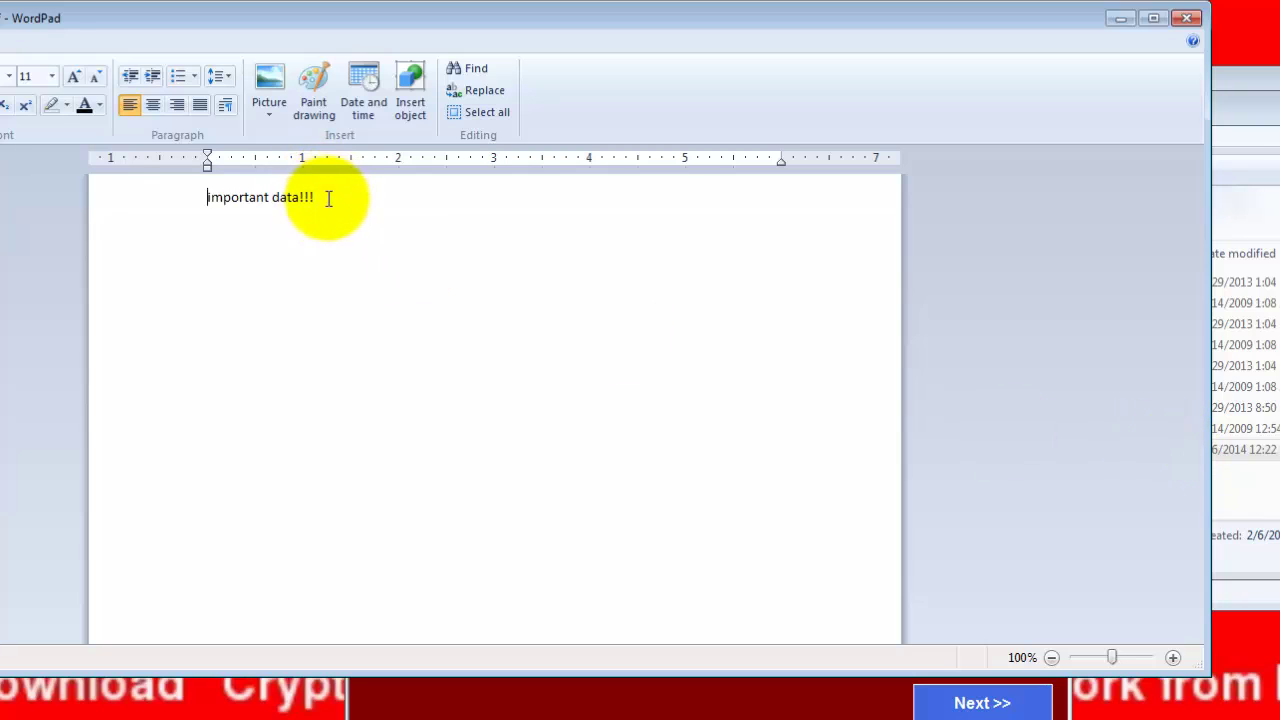
{"action": "left_click_drag", "start_coordinate": [329, 197], "coordinate": [4, 212]}
{"action": "left_click", "coordinate": [681, 277]}
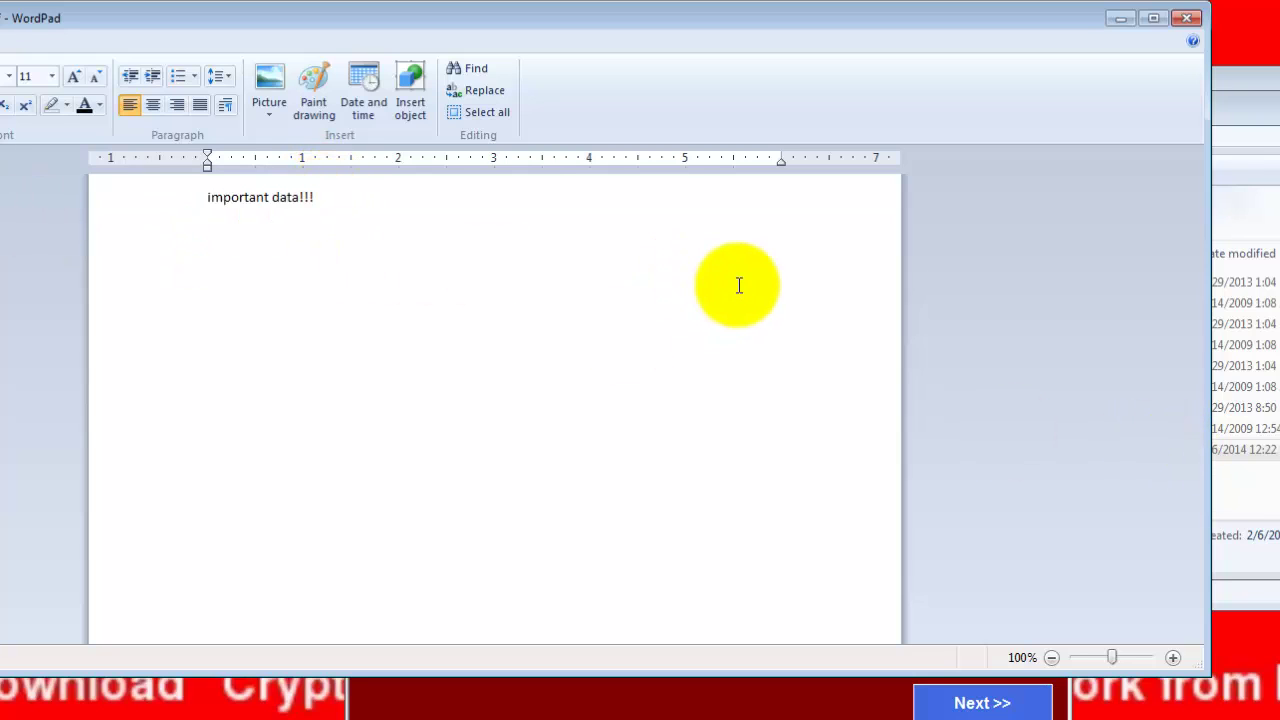
{"action": "left_click", "coordinate": [1186, 22]}
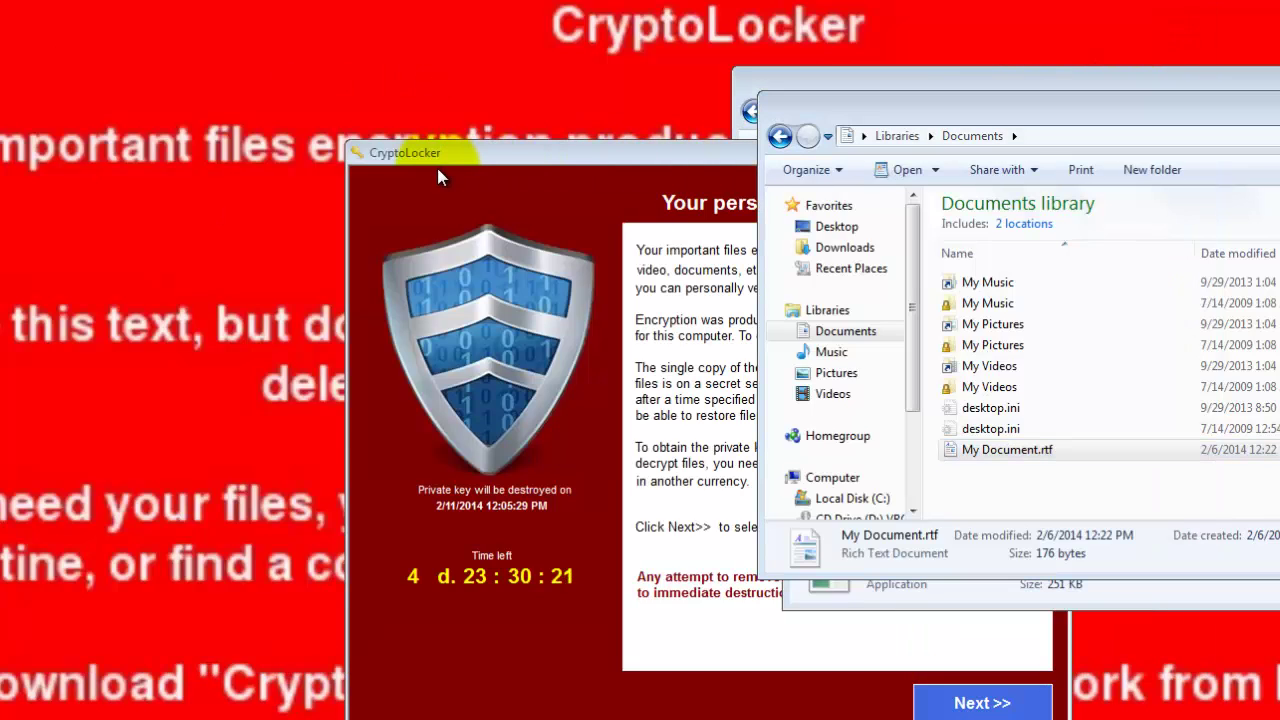
Step: Bring the Malware Samples folder and then the Roaming folder window to the front
{"action": "left_click", "coordinate": [794, 96]}
{"action": "left_click", "coordinate": [808, 84]}
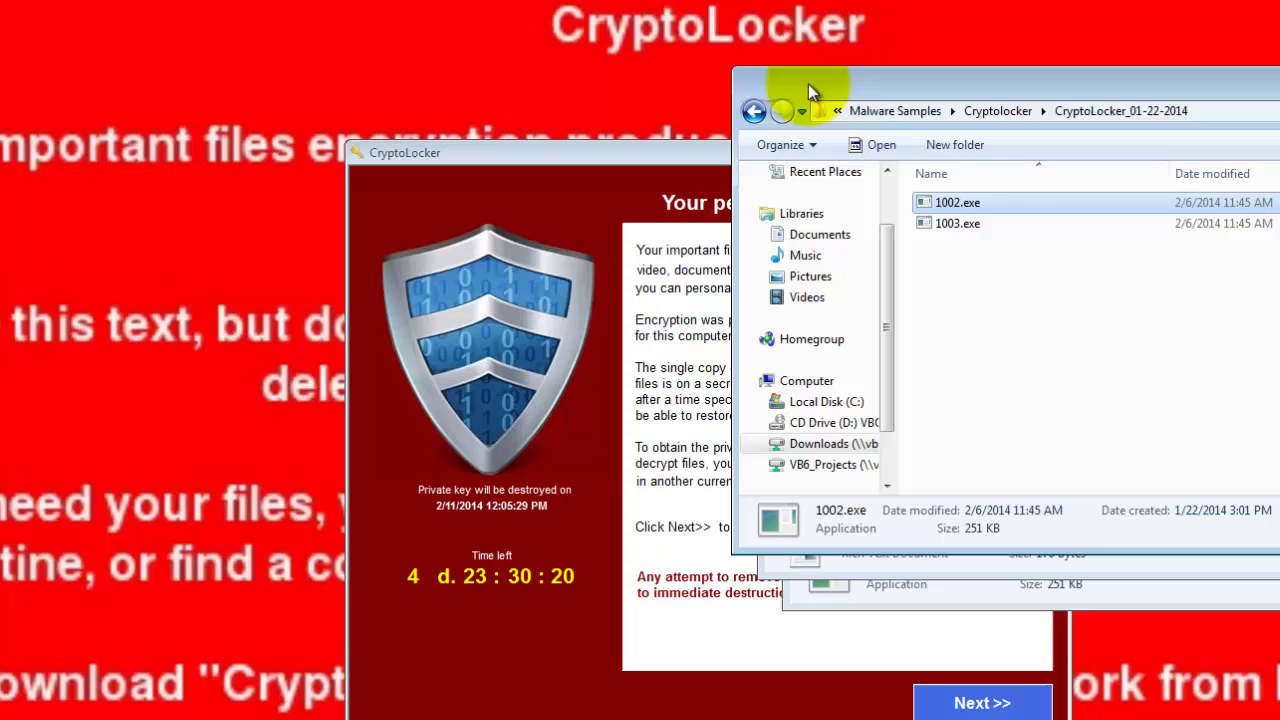
{"action": "left_click", "coordinate": [1057, 586]}
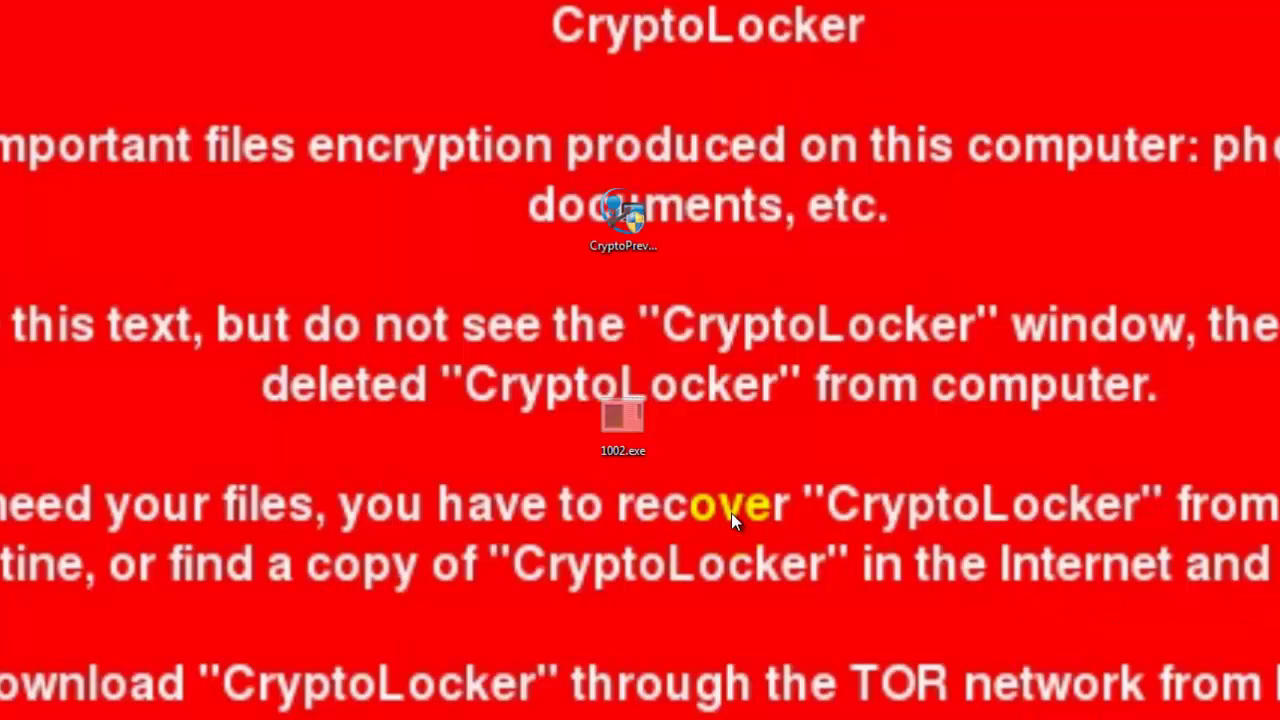
Step: Open Task Manager via Ctrl+Alt+Del and end the 1002.exe process tree, closing the ransom window
{"action": "left_click_drag", "start_coordinate": [730, 511], "coordinate": [380, 342]}
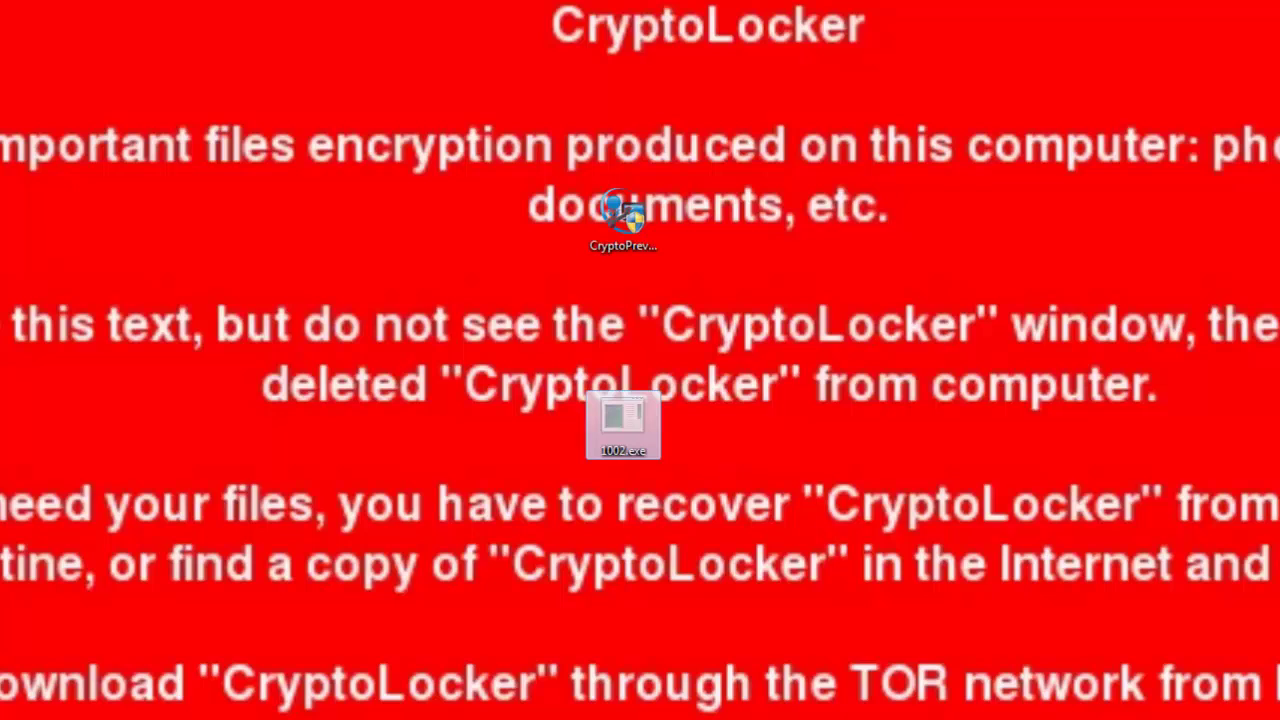
{"action": "key", "text": "ctrl+alt+Delete"}
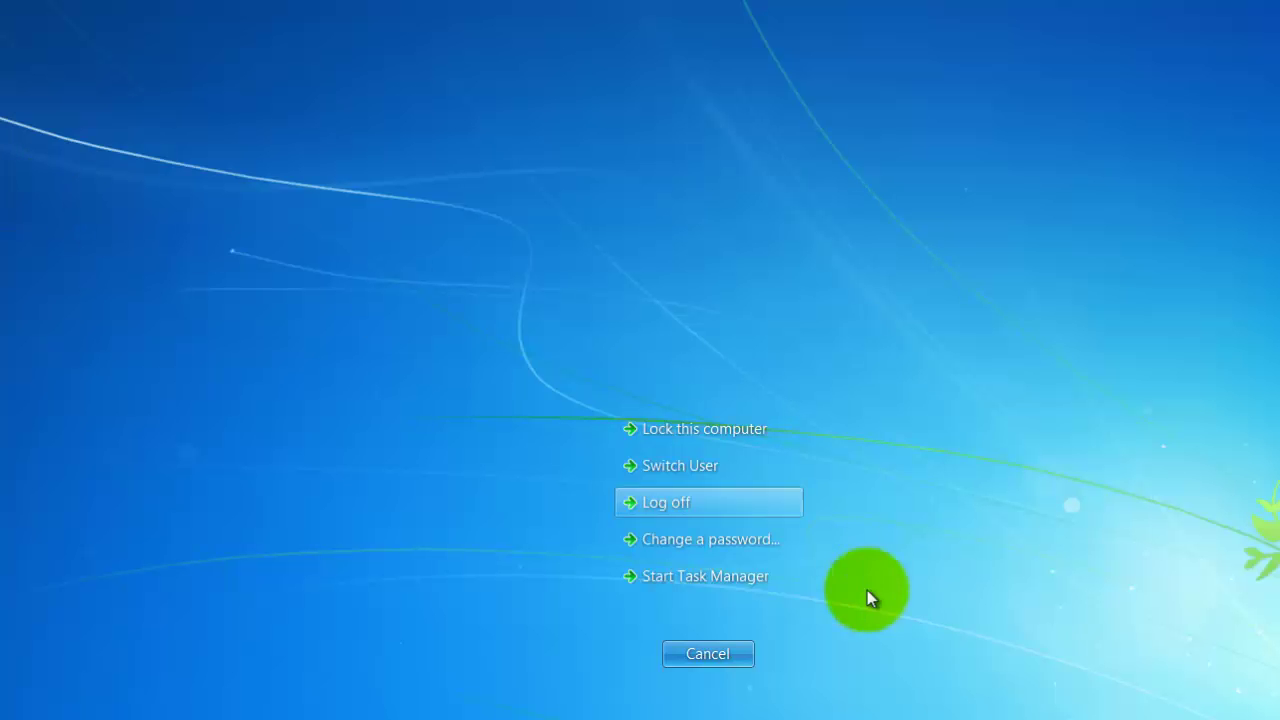
{"action": "left_click", "coordinate": [737, 577]}
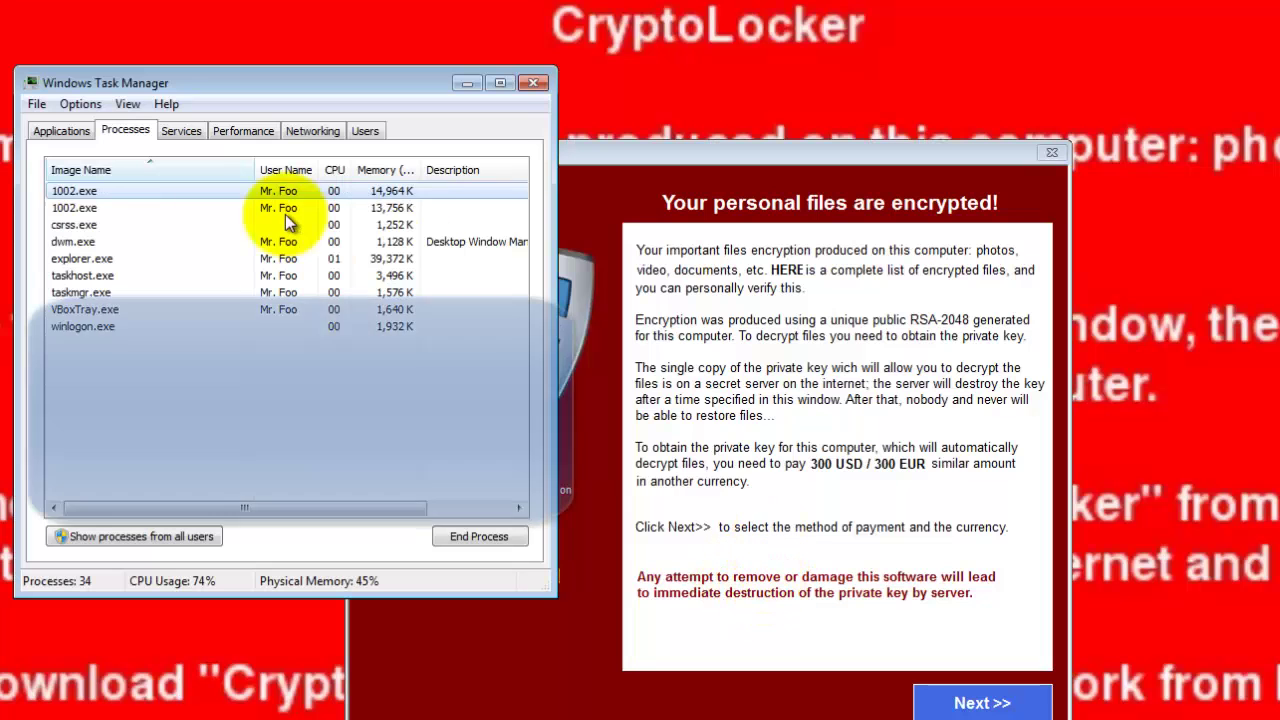
{"action": "right_click", "coordinate": [95, 208]}
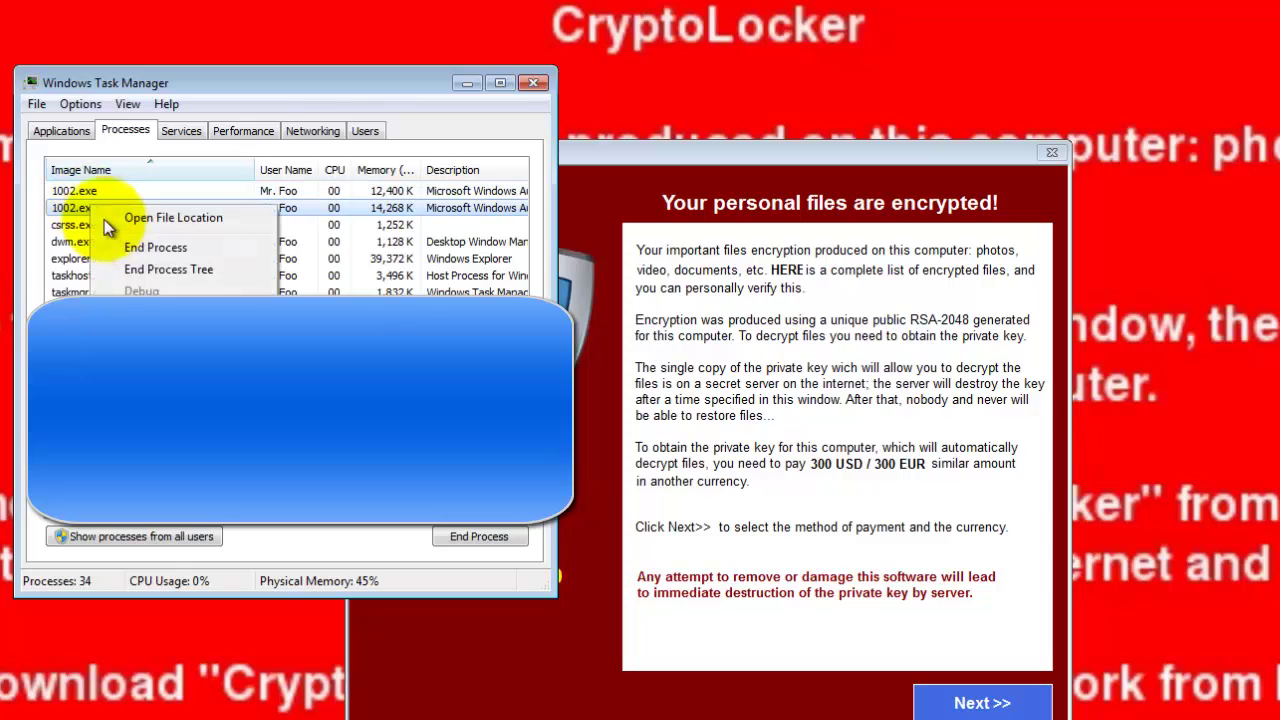
{"action": "left_click", "coordinate": [150, 270]}
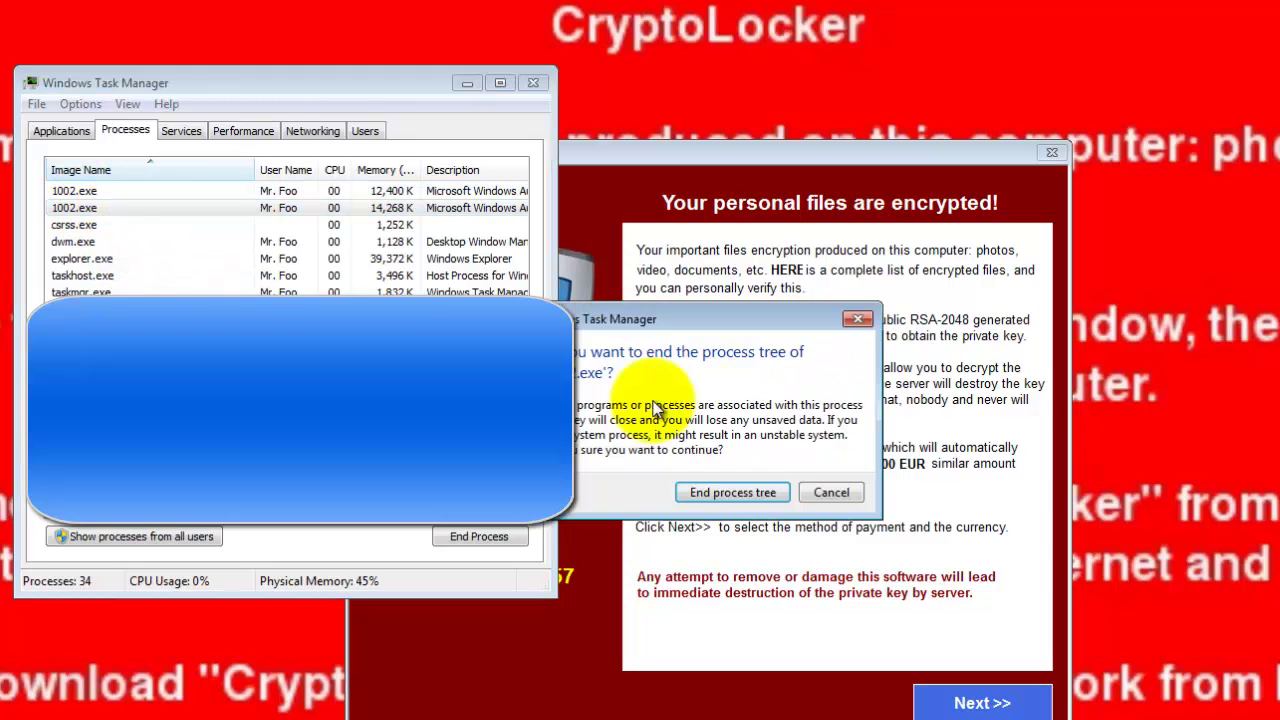
{"action": "left_click", "coordinate": [749, 494]}
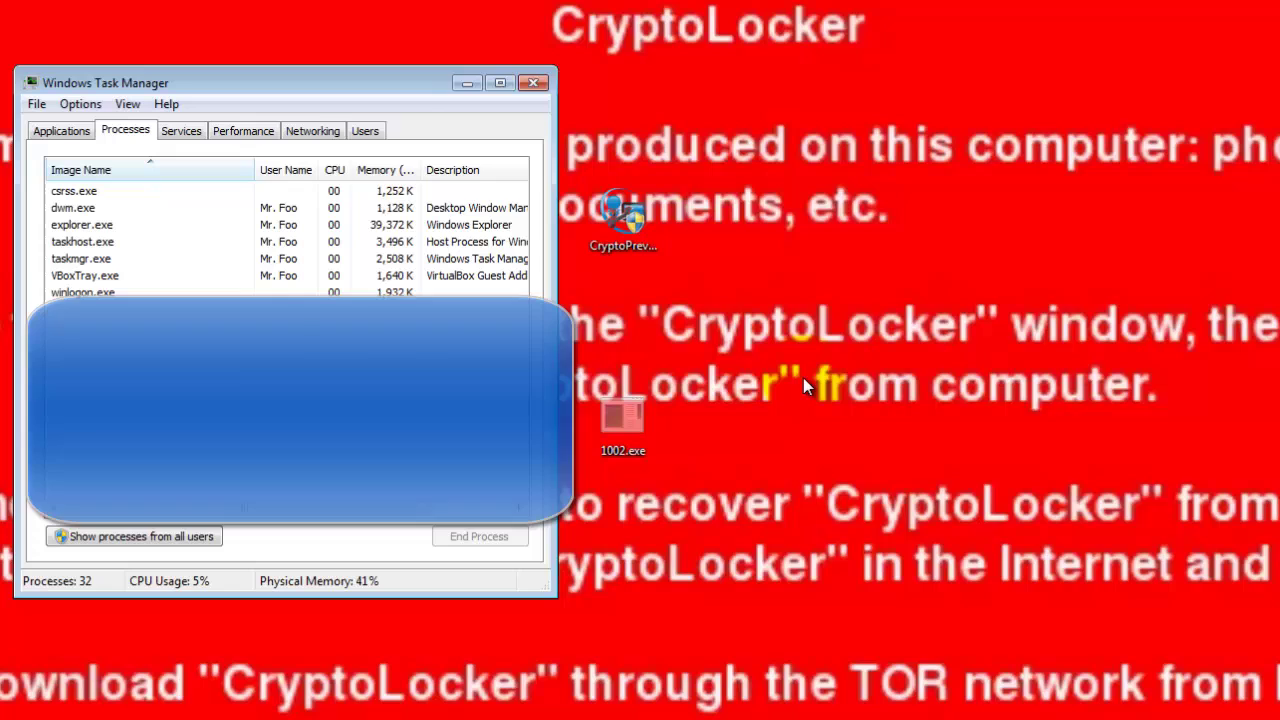
{"action": "left_click_drag", "start_coordinate": [391, 93], "coordinate": [270, 123]}
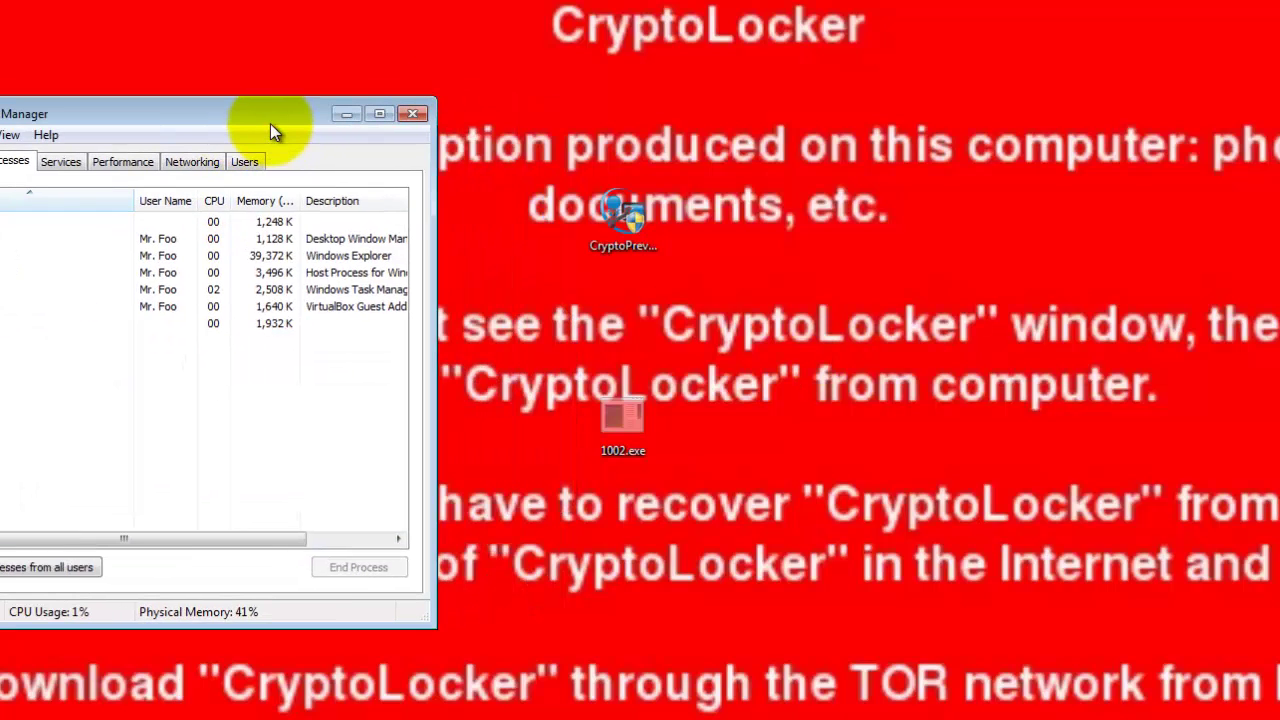
Step: Delete the 1002.exe file from the desktop
{"action": "right_click", "coordinate": [619, 414]}
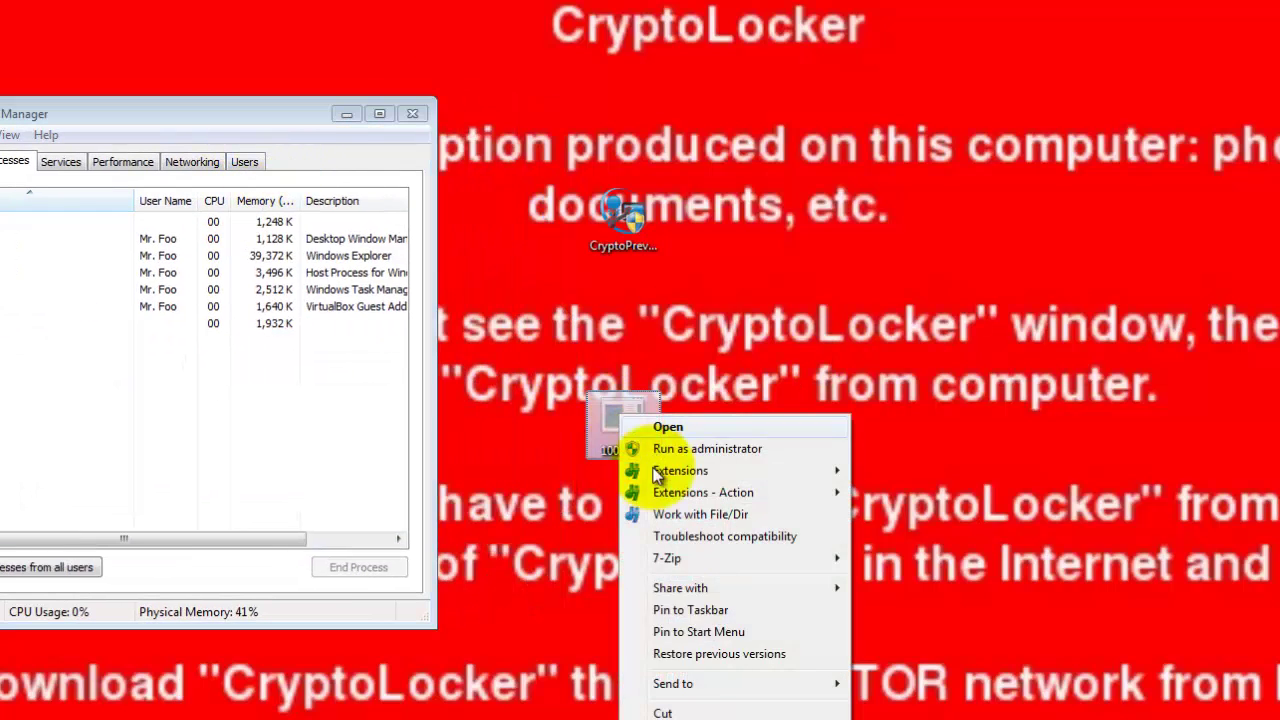
{"action": "key", "text": "d"}
{"action": "left_click", "coordinate": [770, 530]}
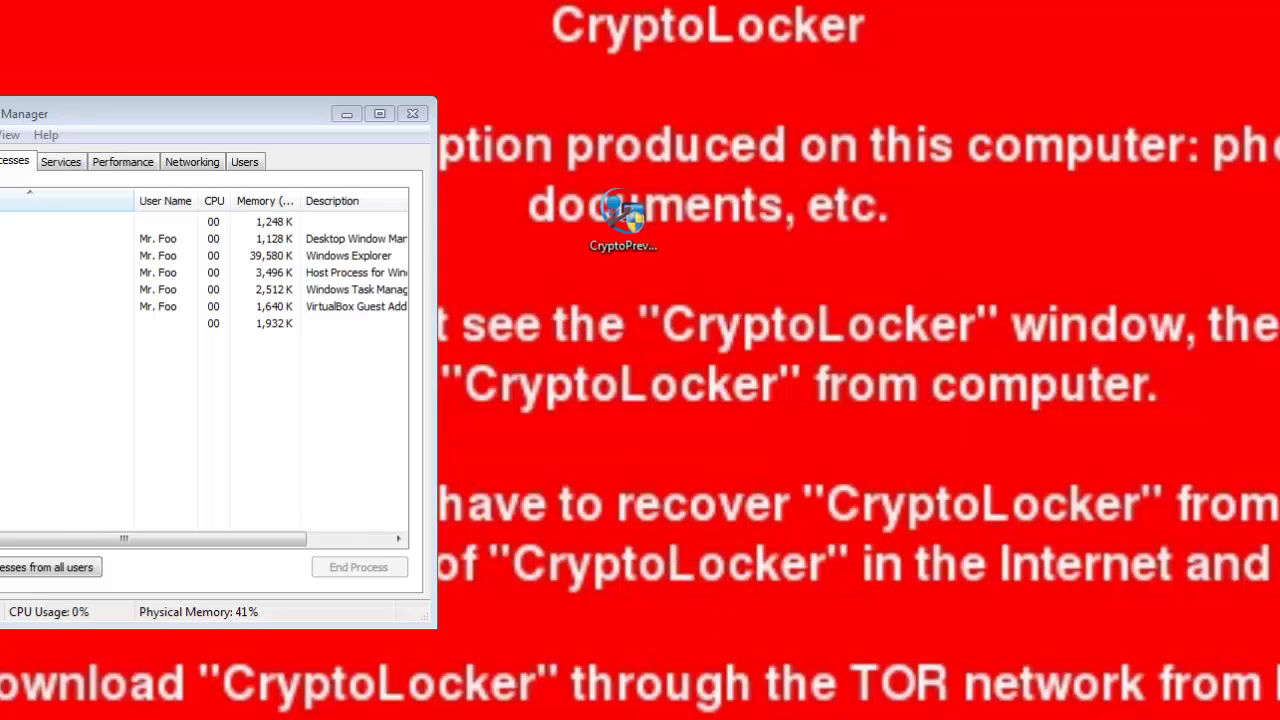
Step: Delete the three planted FE236AB326 files from Roaming and empty the Recycle Bin
{"action": "left_click", "coordinate": [1120, 432]}
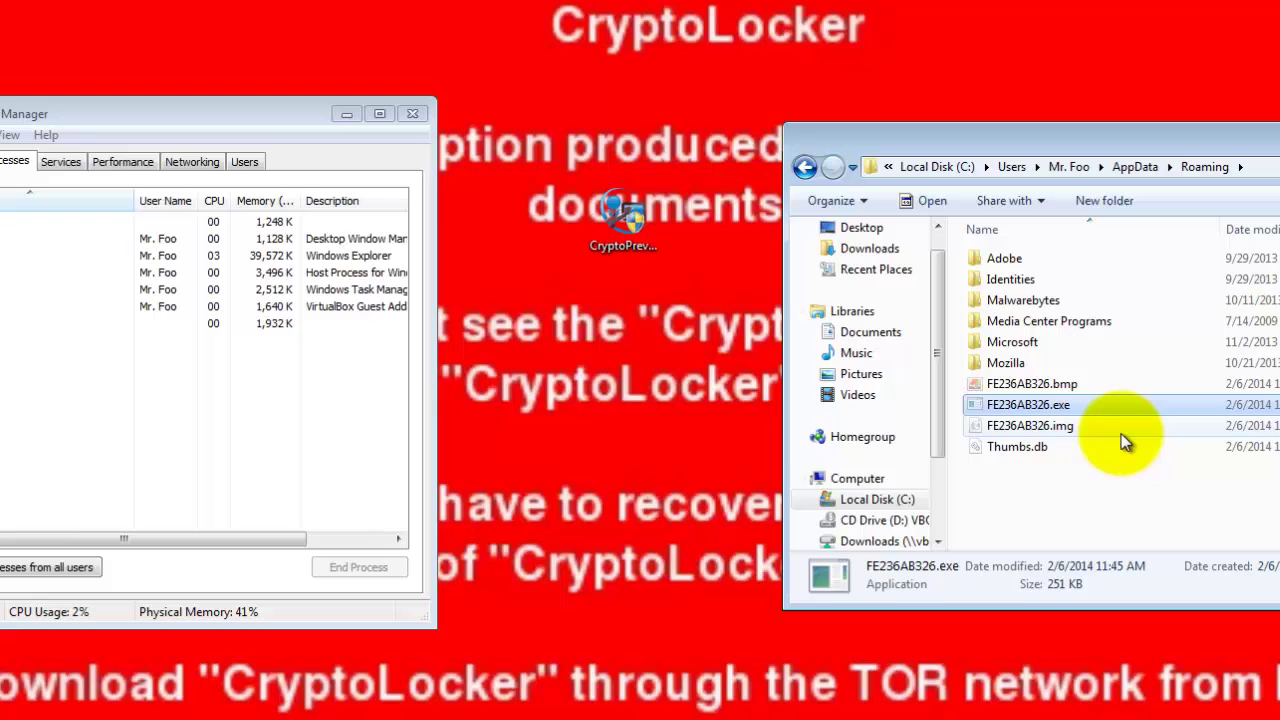
{"action": "left_click_drag", "start_coordinate": [1117, 432], "coordinate": [1068, 392]}
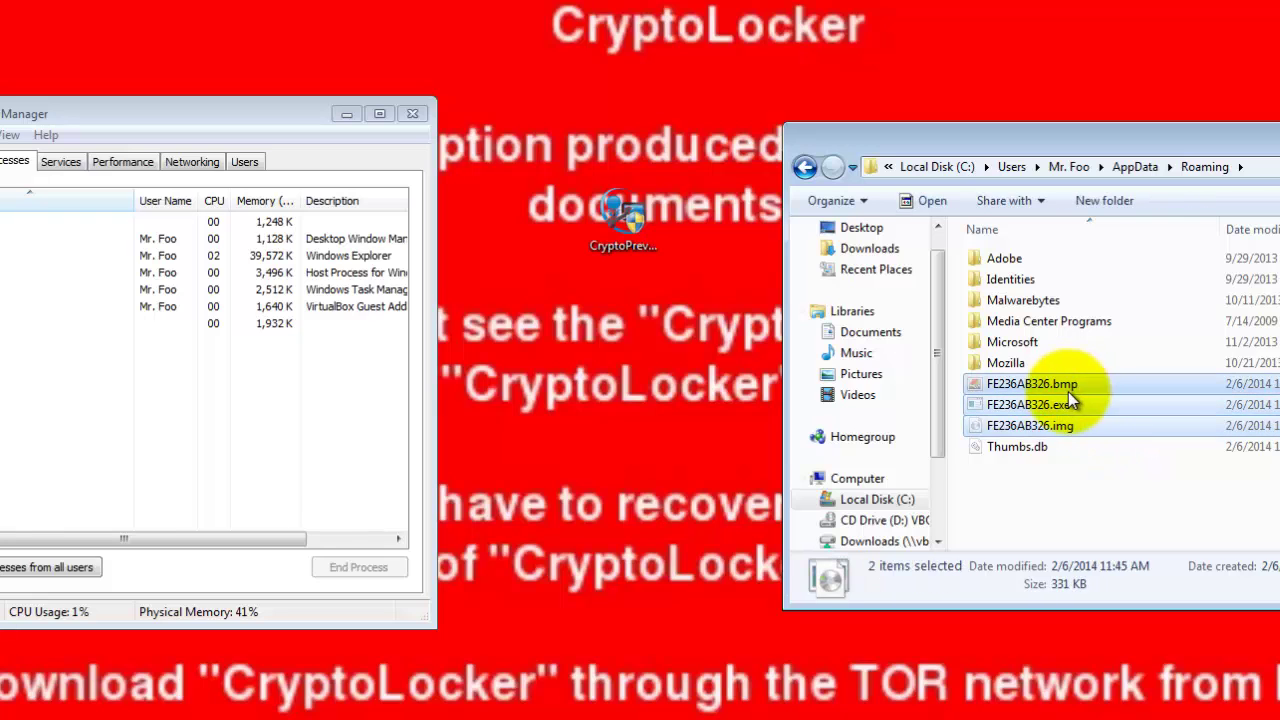
{"action": "right_click", "coordinate": [1068, 393]}
{"action": "left_click", "coordinate": [1120, 719]}
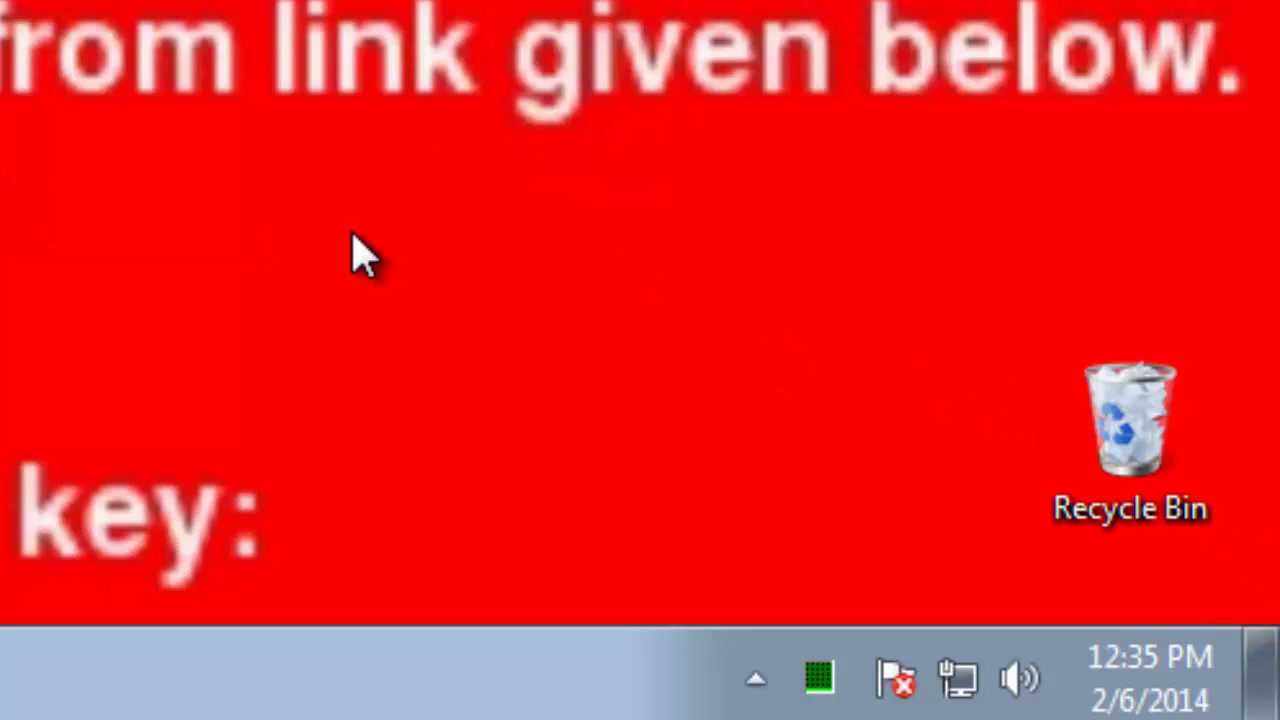
{"action": "right_click", "coordinate": [1082, 440]}
{"action": "left_click", "coordinate": [1003, 177]}
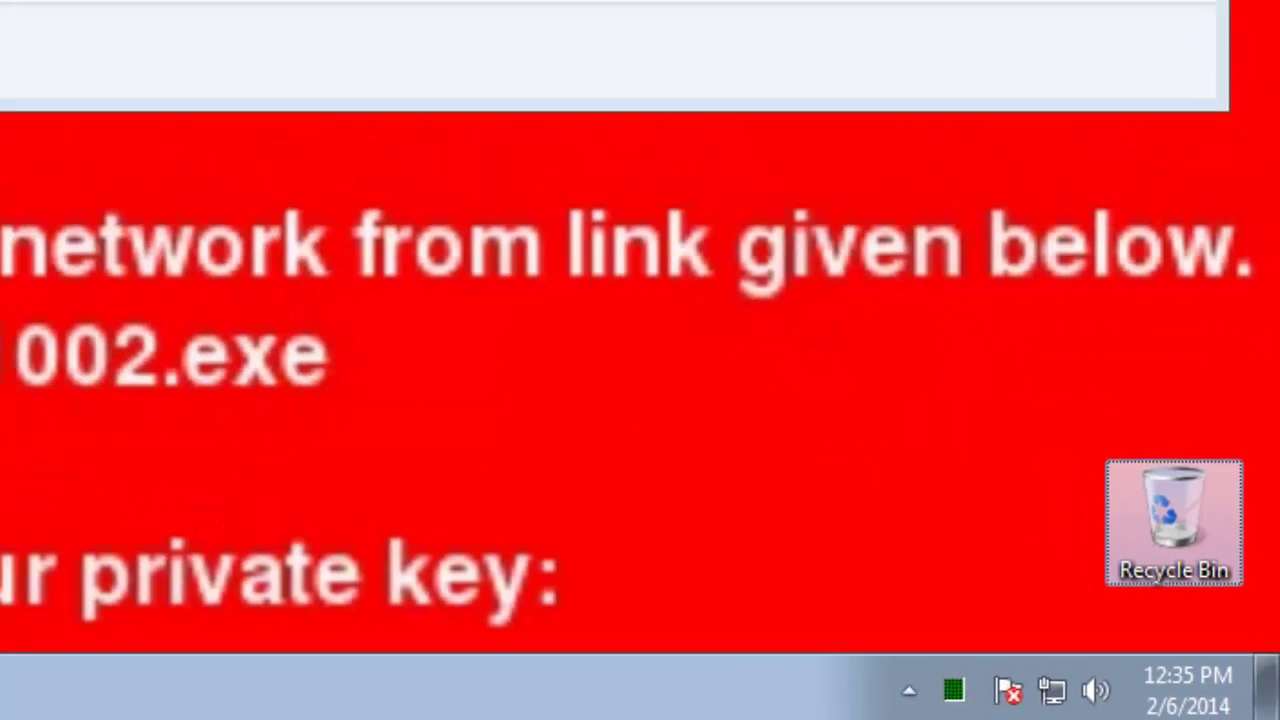
Step: Apply the Windows 7 theme to replace the ransom wallpaper
{"action": "right_click", "coordinate": [531, 357]}
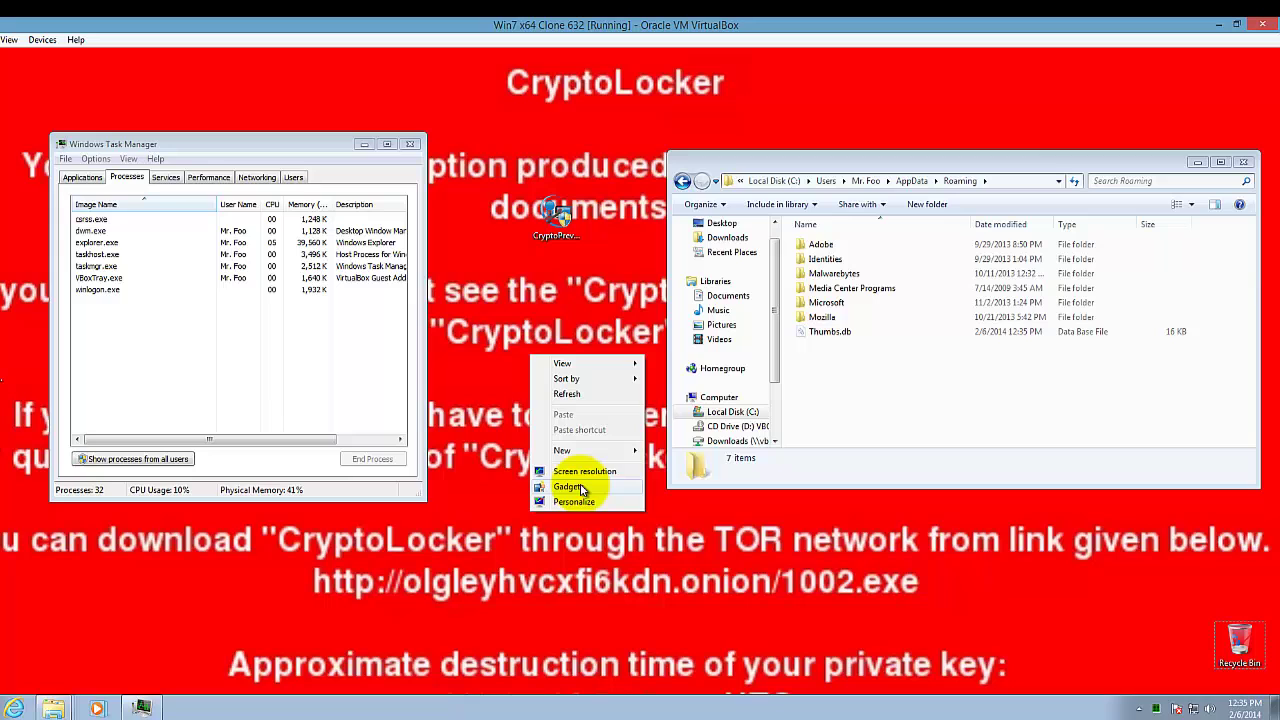
{"action": "left_click", "coordinate": [574, 501]}
{"action": "scroll", "coordinate": [470, 380], "scroll_direction": "down", "scroll_amount": 1}
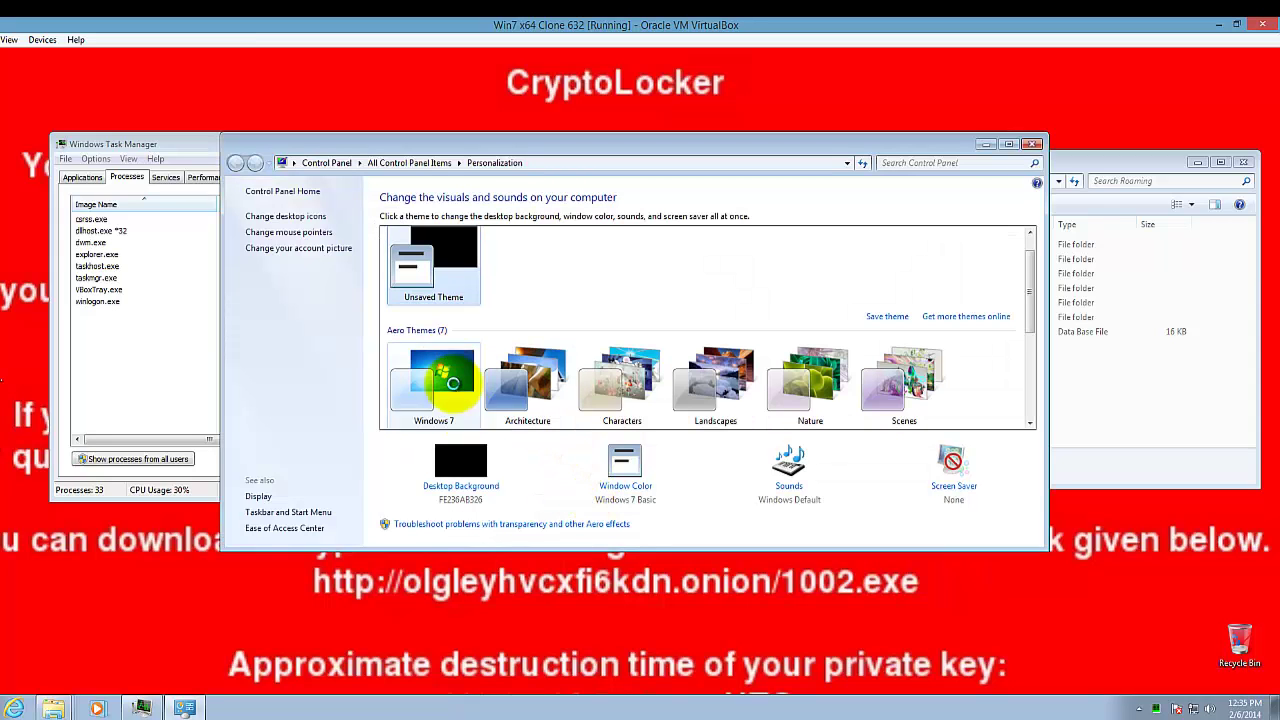
{"action": "left_click", "coordinate": [445, 380]}
{"action": "left_click", "coordinate": [1032, 144]}
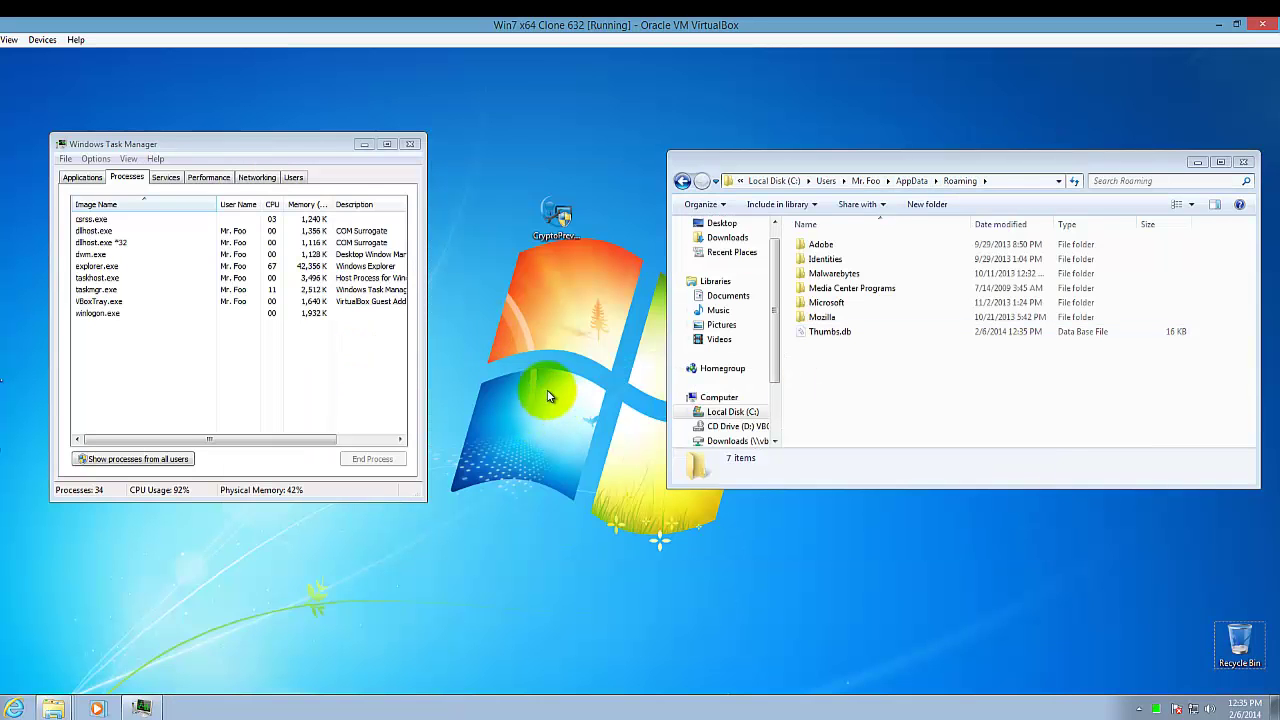
Step: Show processes from all users in Task Manager and confirm 1002.exe is gone
{"action": "left_click", "coordinate": [180, 458]}
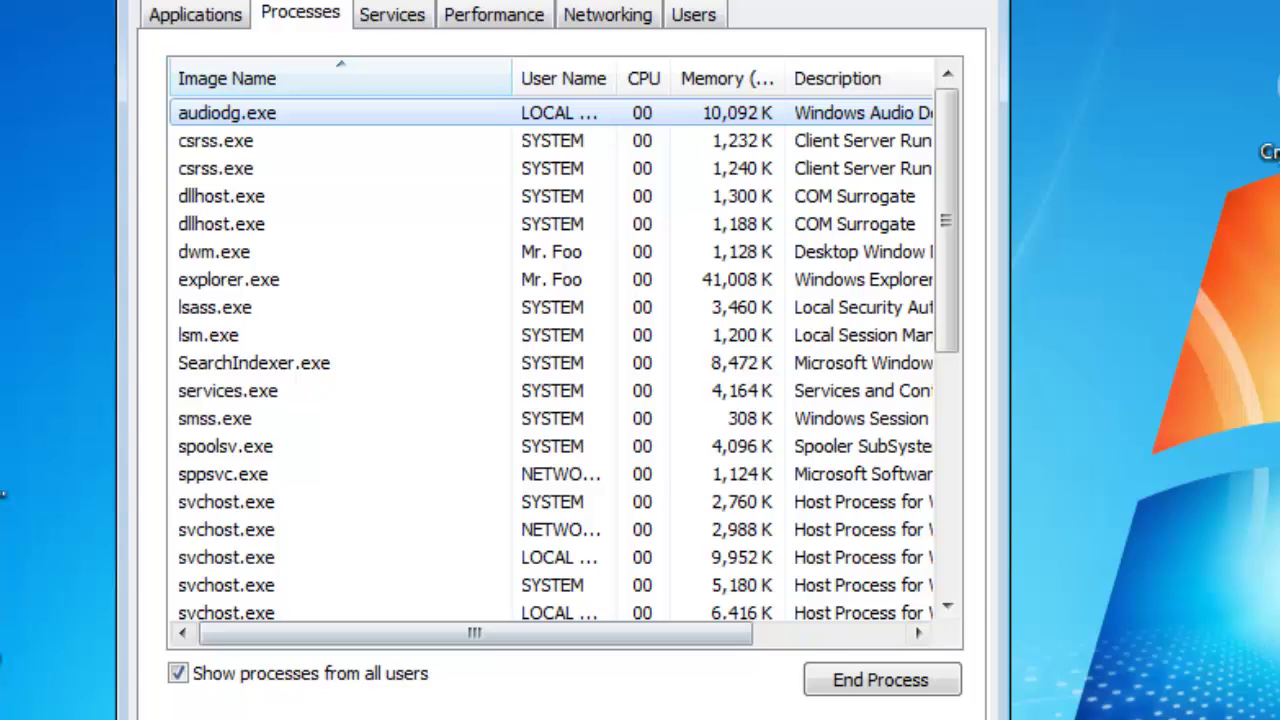
{"action": "left_click", "coordinate": [1265, 57]}
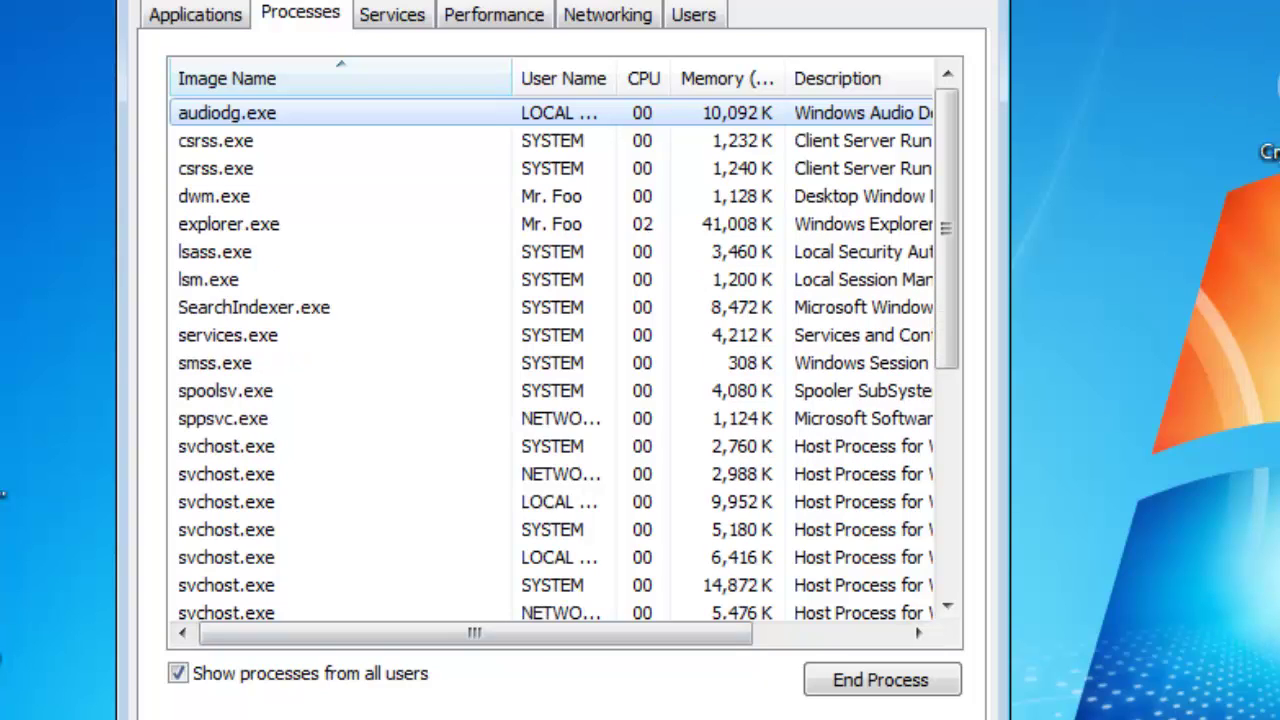
{"action": "left_click", "coordinate": [1163, 536]}
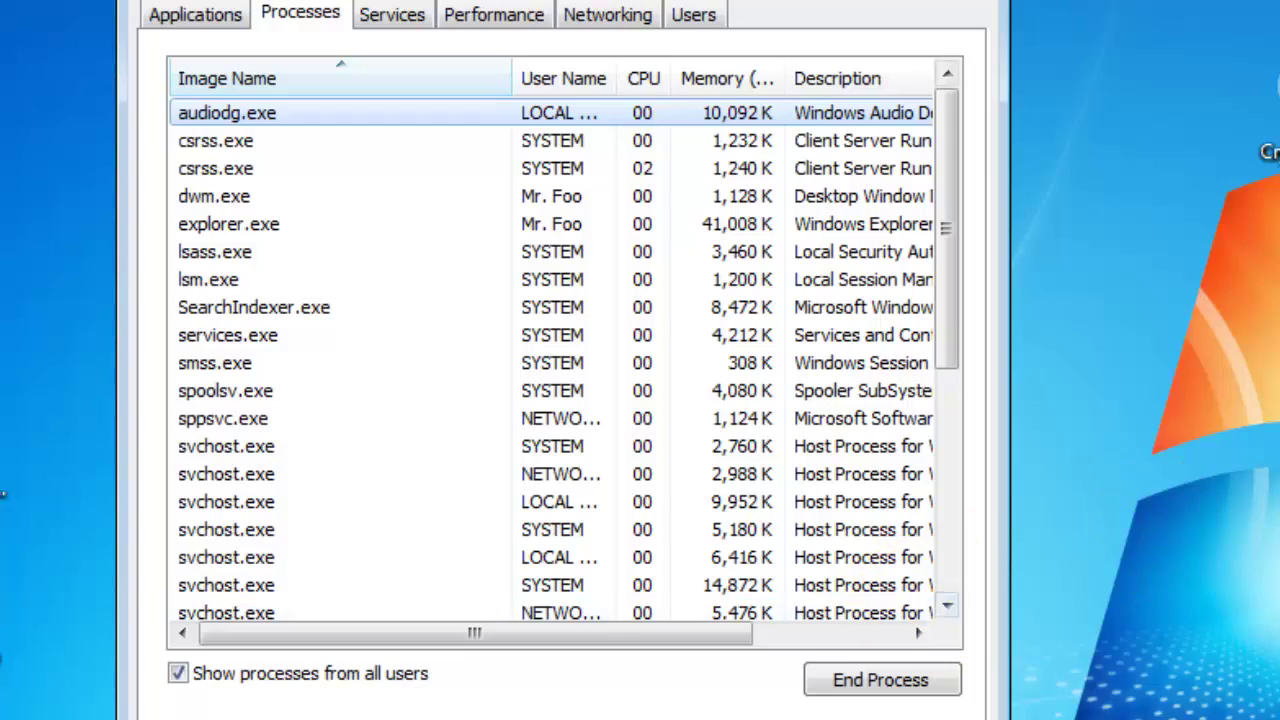